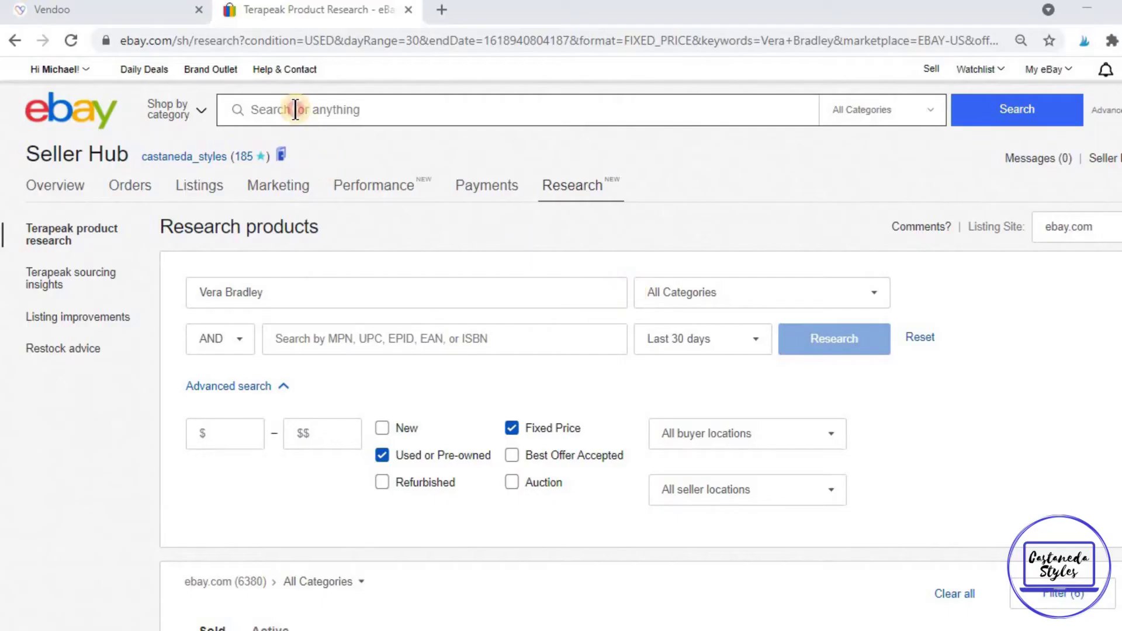
- Search eBay for 'vera bradley' and filter the results to Sold Items only
{"action": "left_click", "coordinate": [295, 109]}
{"action": "left_click", "coordinate": [279, 137]}
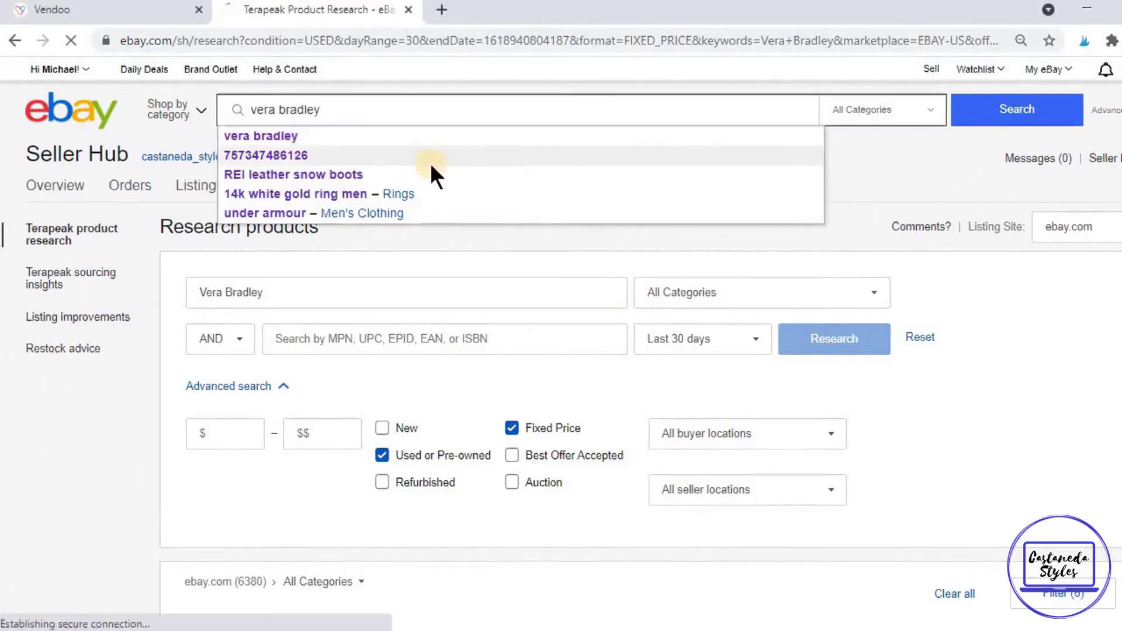
{"action": "scroll", "coordinate": [78, 360], "scroll_direction": "down", "scroll_amount": 4}
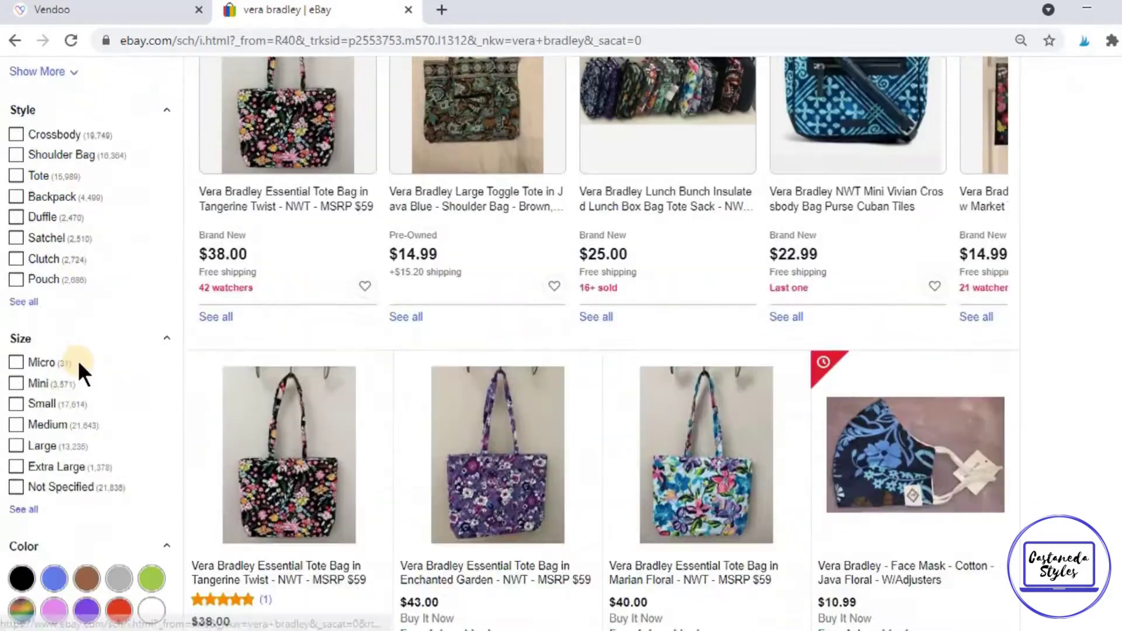
{"action": "scroll", "coordinate": [78, 362], "scroll_direction": "down", "scroll_amount": 5}
{"action": "scroll", "coordinate": [78, 352], "scroll_direction": "down", "scroll_amount": 4}
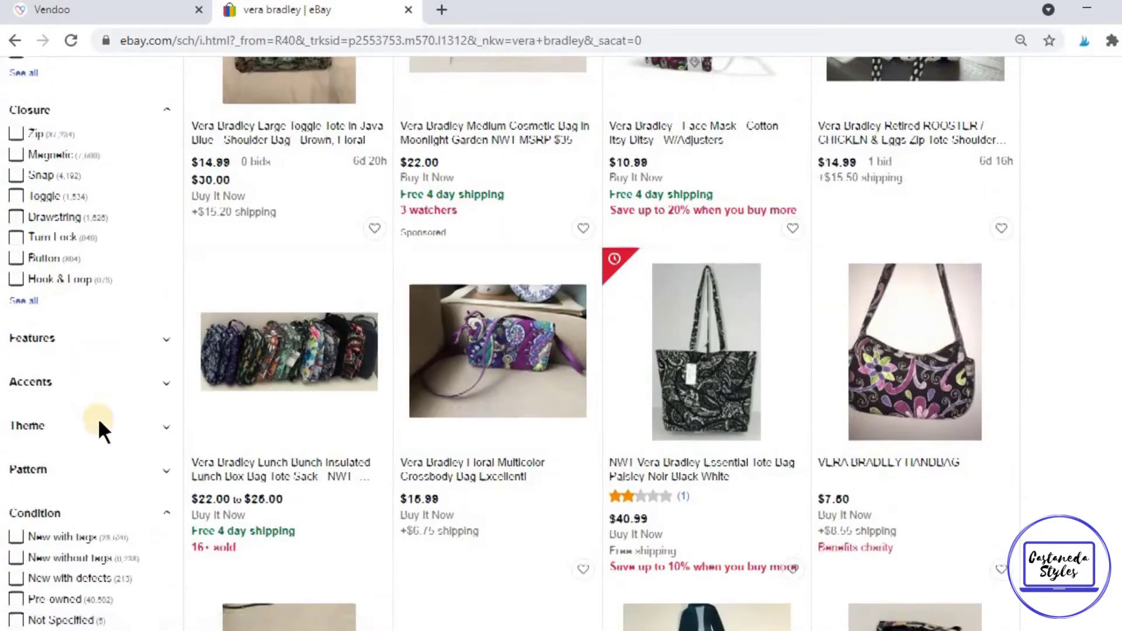
{"action": "scroll", "coordinate": [97, 417], "scroll_direction": "down", "scroll_amount": 5}
{"action": "scroll", "coordinate": [91, 413], "scroll_direction": "down", "scroll_amount": 3}
{"action": "scroll", "coordinate": [90, 420], "scroll_direction": "down", "scroll_amount": 2}
{"action": "scroll", "coordinate": [89, 421], "scroll_direction": "down", "scroll_amount": 2}
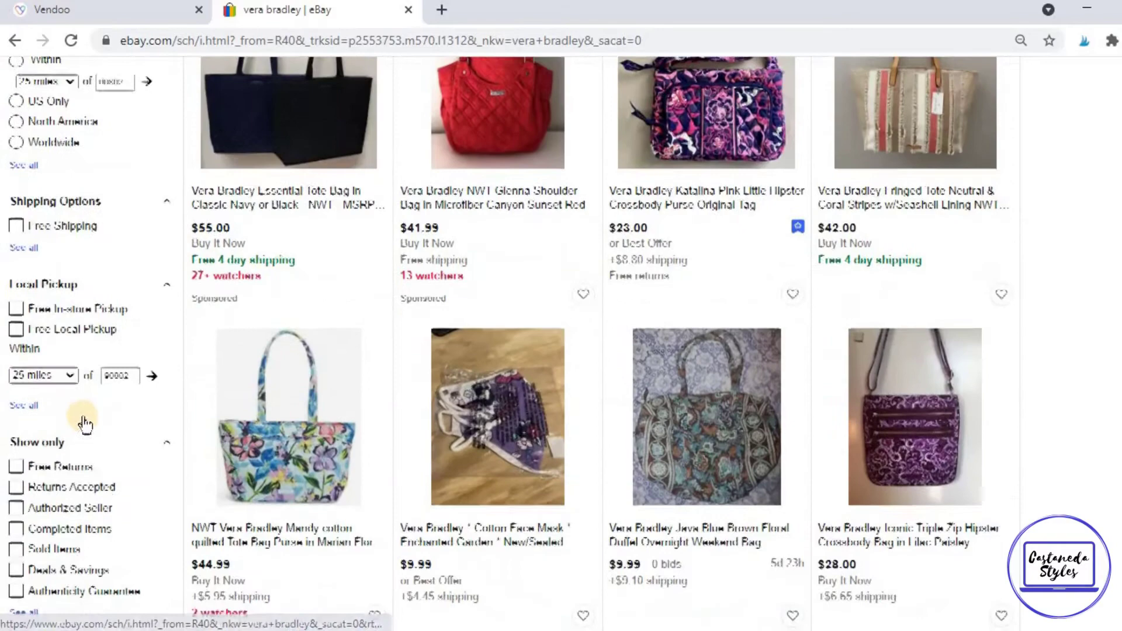
{"action": "scroll", "coordinate": [88, 423], "scroll_direction": "down", "scroll_amount": 2}
{"action": "left_click", "coordinate": [54, 376]}
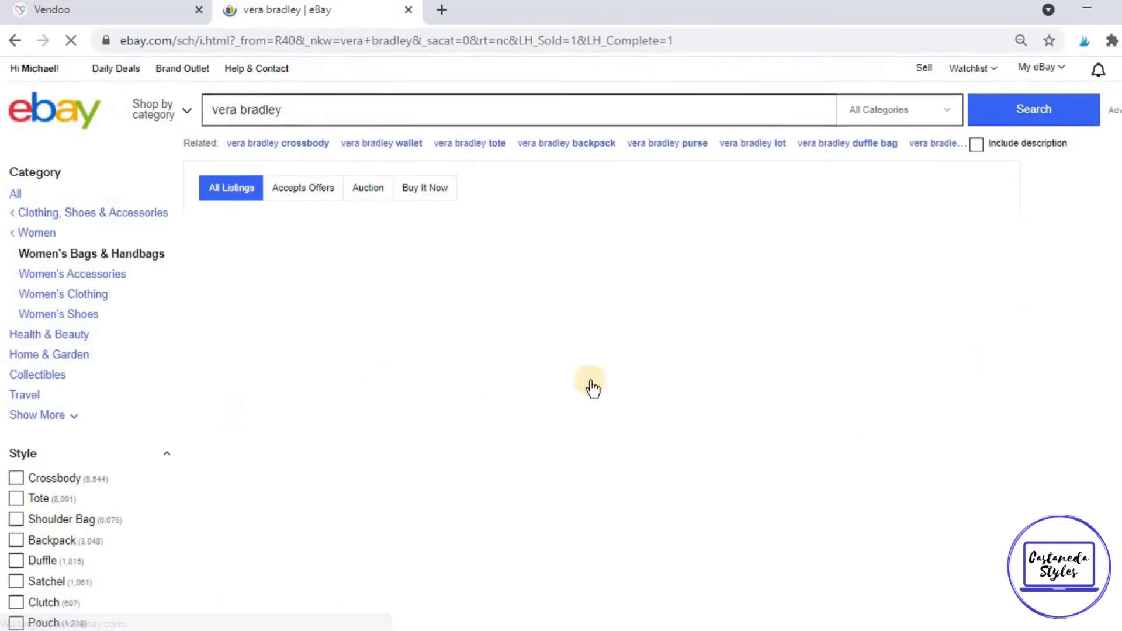
{"action": "scroll", "coordinate": [601, 400], "scroll_direction": "down", "scroll_amount": 2}
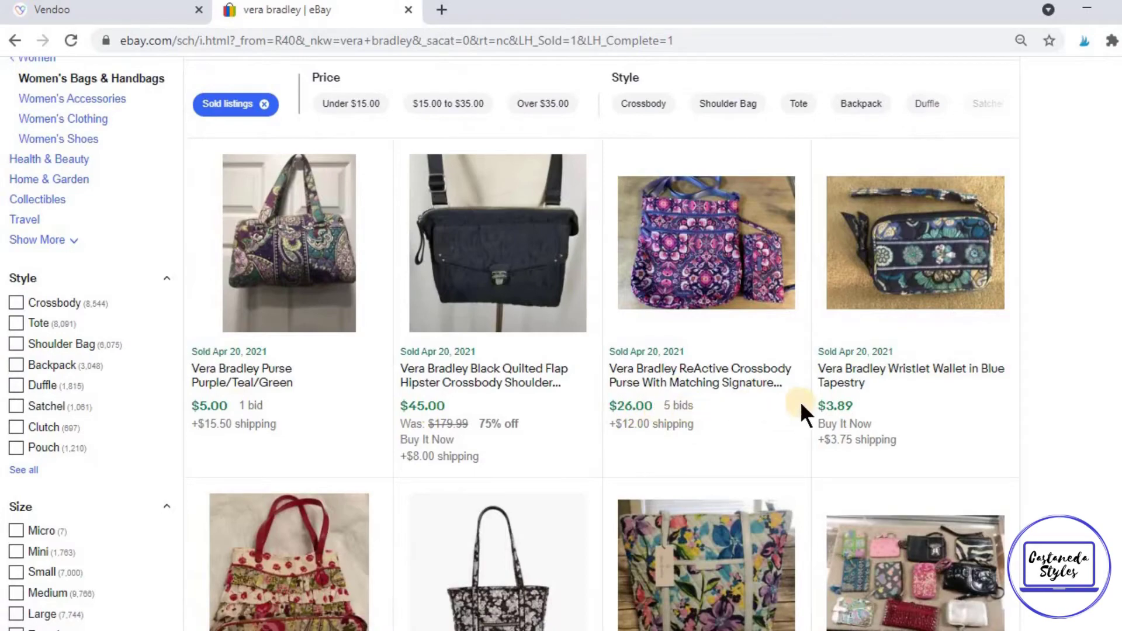
{"action": "scroll", "coordinate": [815, 386], "scroll_direction": "down", "scroll_amount": 1}
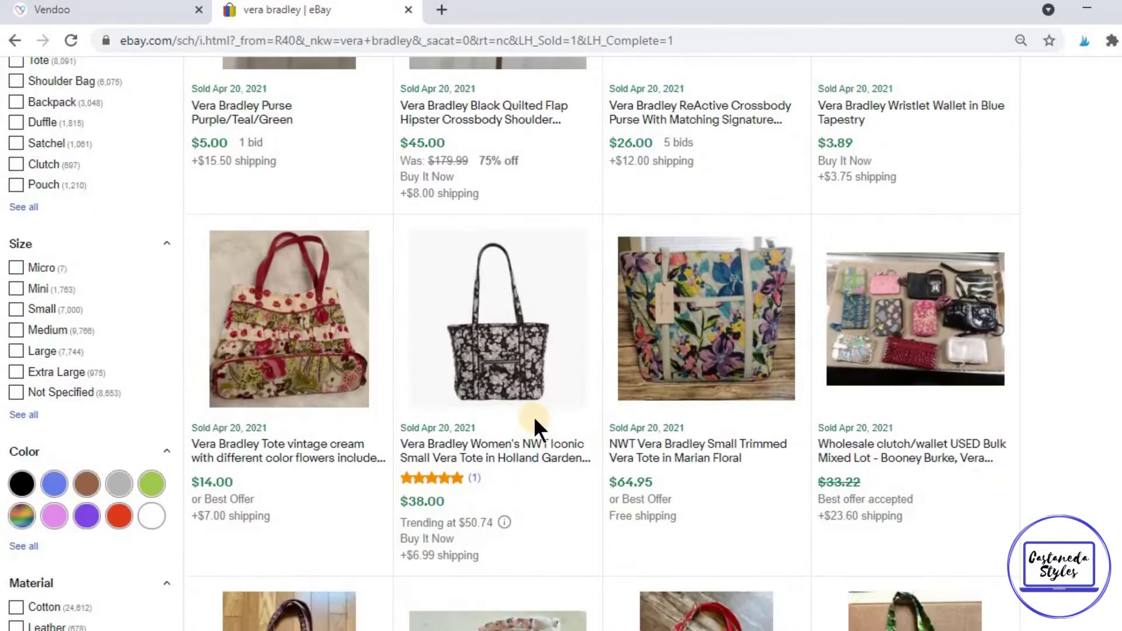
{"action": "scroll", "coordinate": [534, 416], "scroll_direction": "up", "scroll_amount": 5}
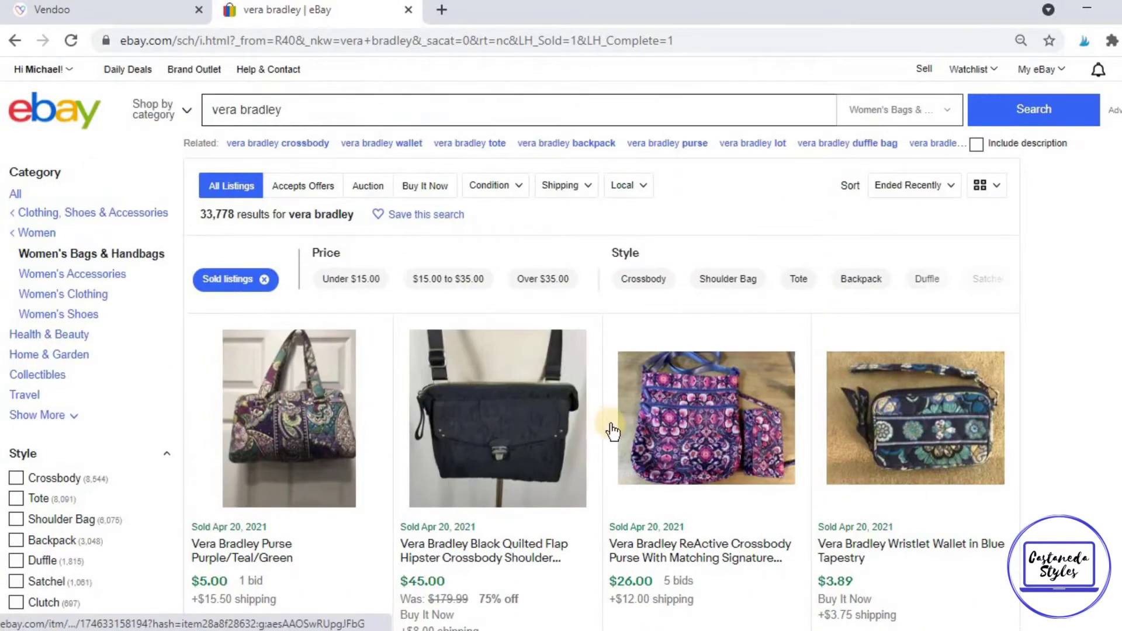
{"action": "scroll", "coordinate": [608, 431], "scroll_direction": "down", "scroll_amount": 1}
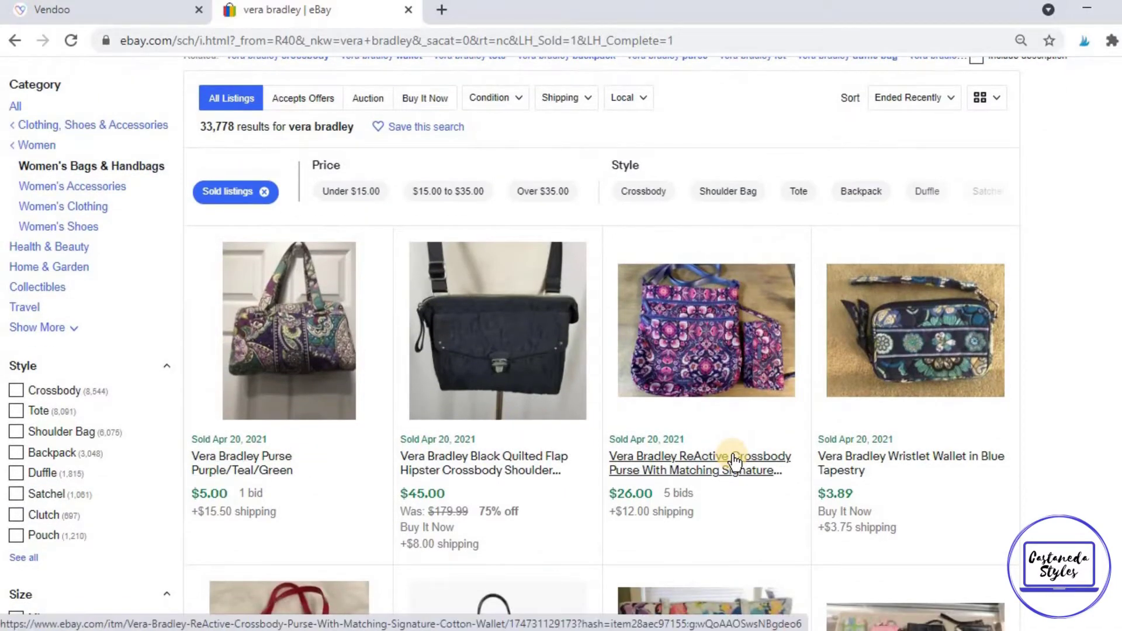
{"action": "scroll", "coordinate": [732, 461], "scroll_direction": "down", "scroll_amount": 2}
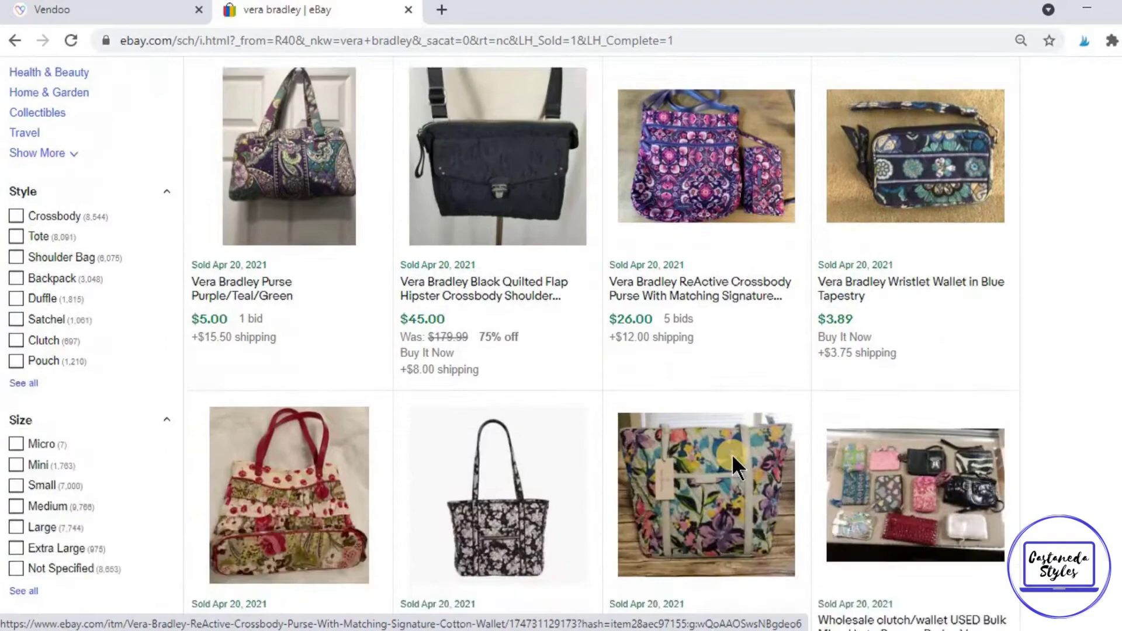
{"action": "scroll", "coordinate": [732, 457], "scroll_direction": "down", "scroll_amount": 2}
{"action": "scroll", "coordinate": [733, 452], "scroll_direction": "down", "scroll_amount": 3}
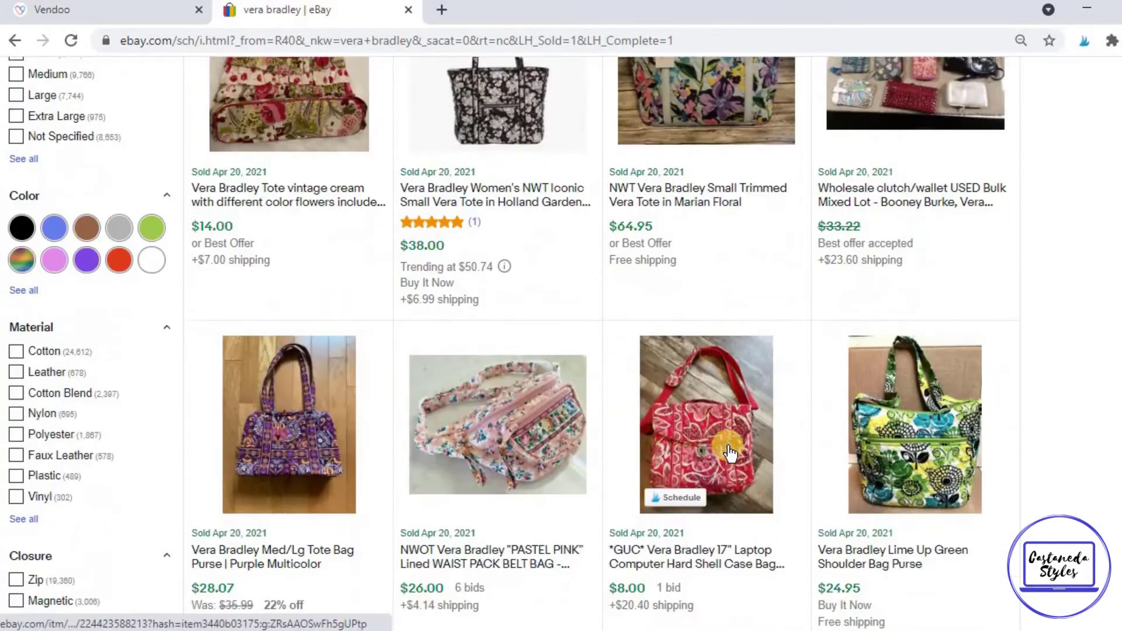
{"action": "scroll", "coordinate": [678, 445], "scroll_direction": "down", "scroll_amount": 2}
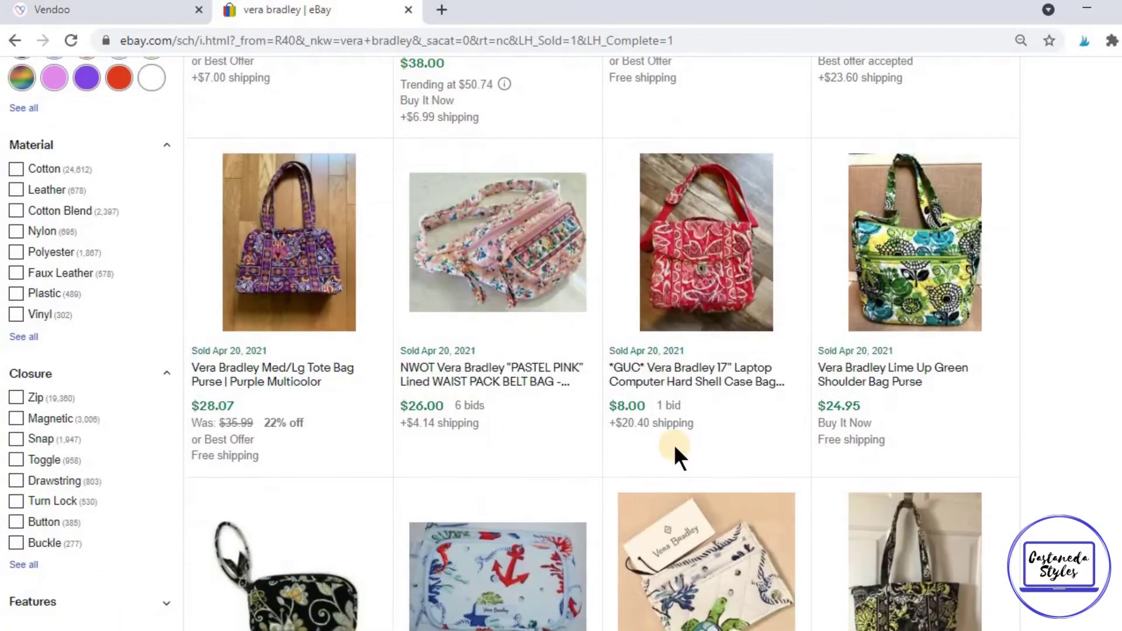
{"action": "scroll", "coordinate": [667, 445], "scroll_direction": "down", "scroll_amount": 1}
{"action": "scroll", "coordinate": [613, 439], "scroll_direction": "down", "scroll_amount": 2}
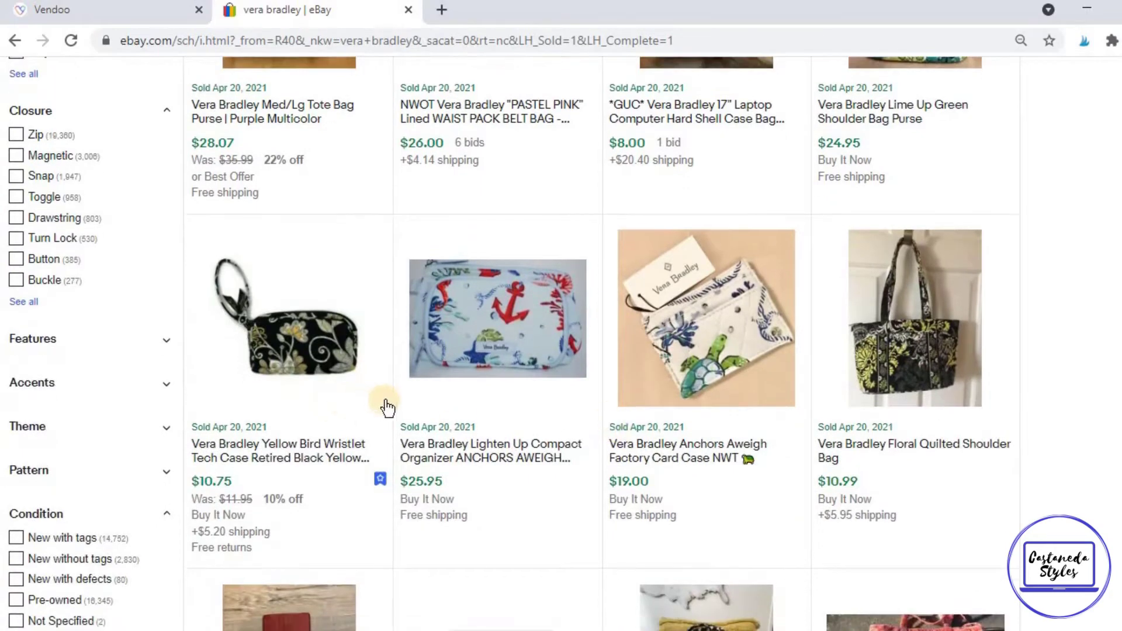
{"action": "scroll", "coordinate": [351, 395], "scroll_direction": "up", "scroll_amount": 1}
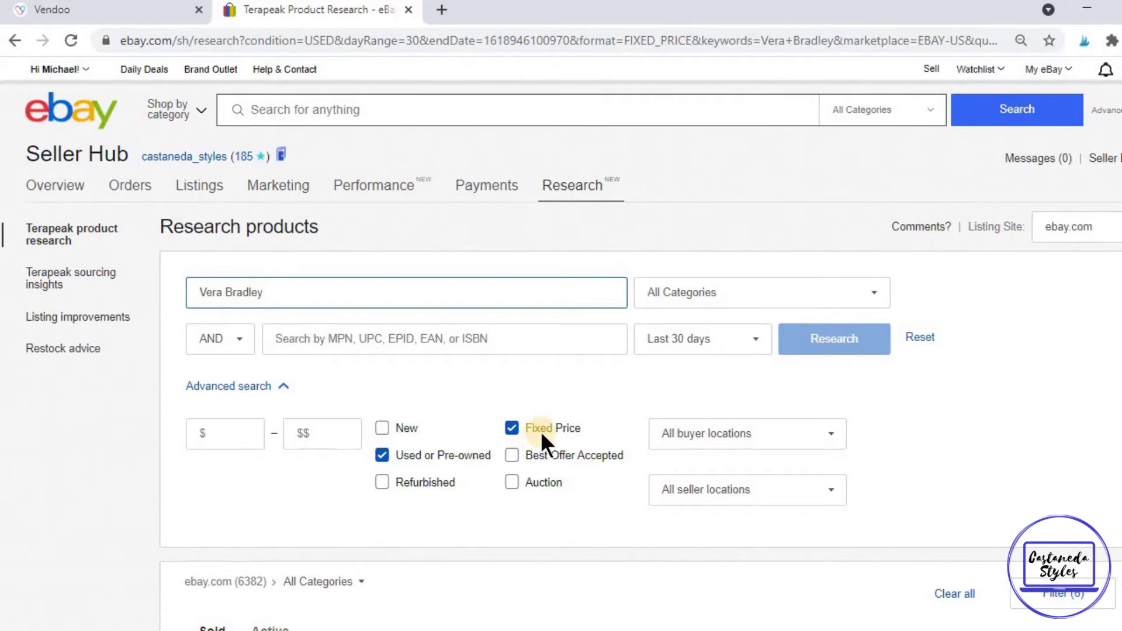
- Re-run the used fixed-price Vera Bradley research without auctions: 6,383 sold at $18.76 average
{"action": "left_click", "coordinate": [510, 481]}
{"action": "left_click", "coordinate": [397, 454]}
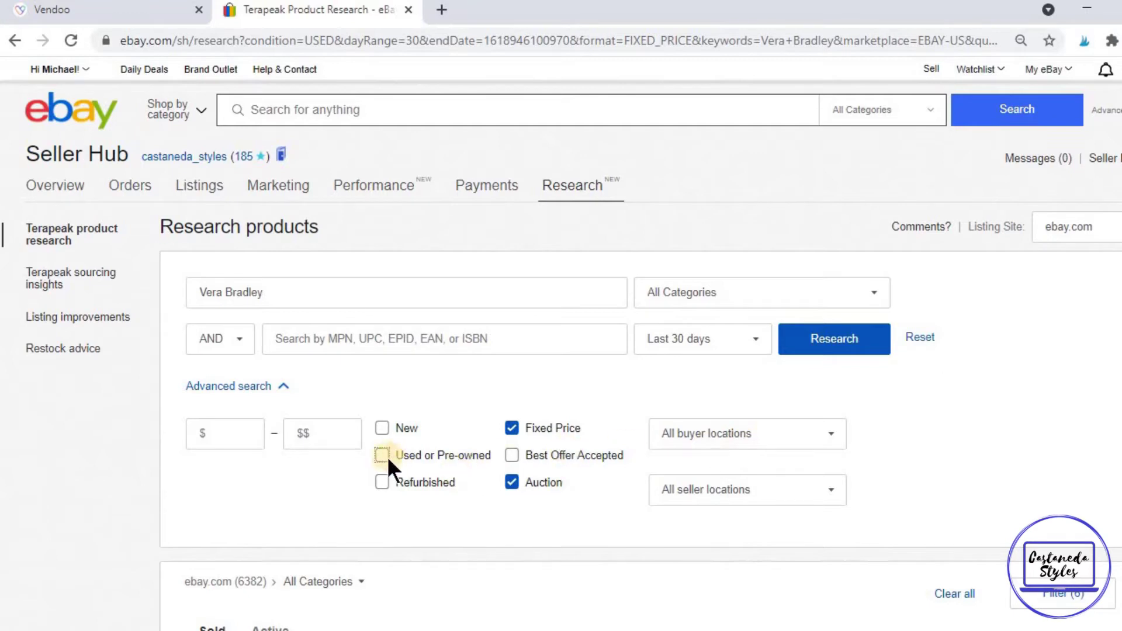
{"action": "left_click", "coordinate": [507, 477]}
{"action": "left_click", "coordinate": [812, 347]}
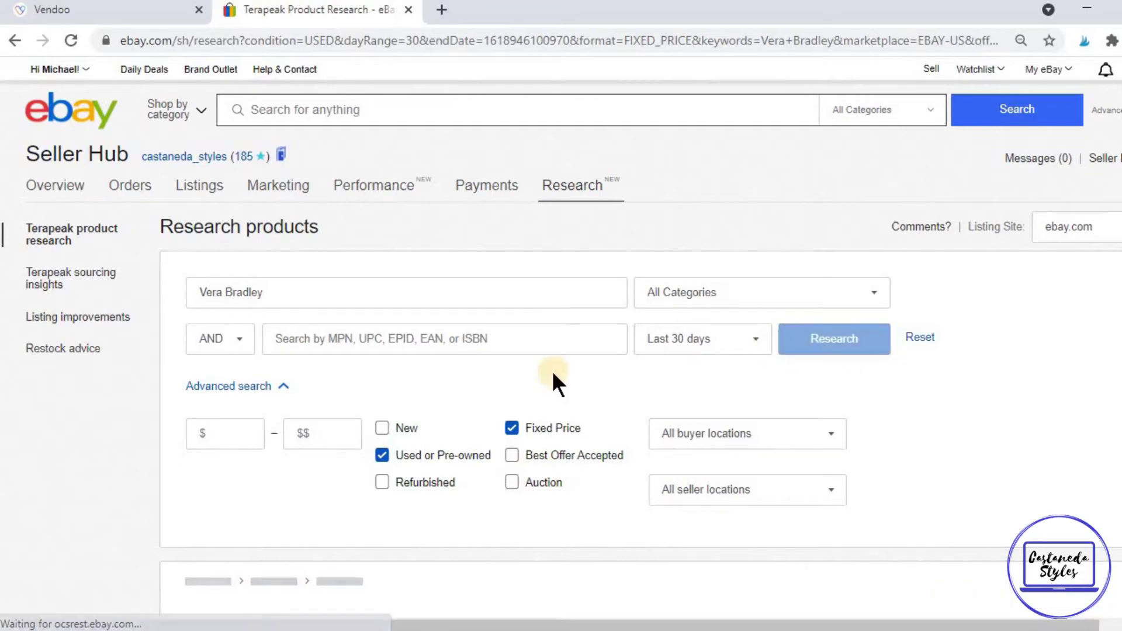
{"action": "scroll", "coordinate": [552, 370], "scroll_direction": "down", "scroll_amount": 1}
{"action": "scroll", "coordinate": [569, 378], "scroll_direction": "down", "scroll_amount": 2}
{"action": "scroll", "coordinate": [574, 380], "scroll_direction": "down", "scroll_amount": 2}
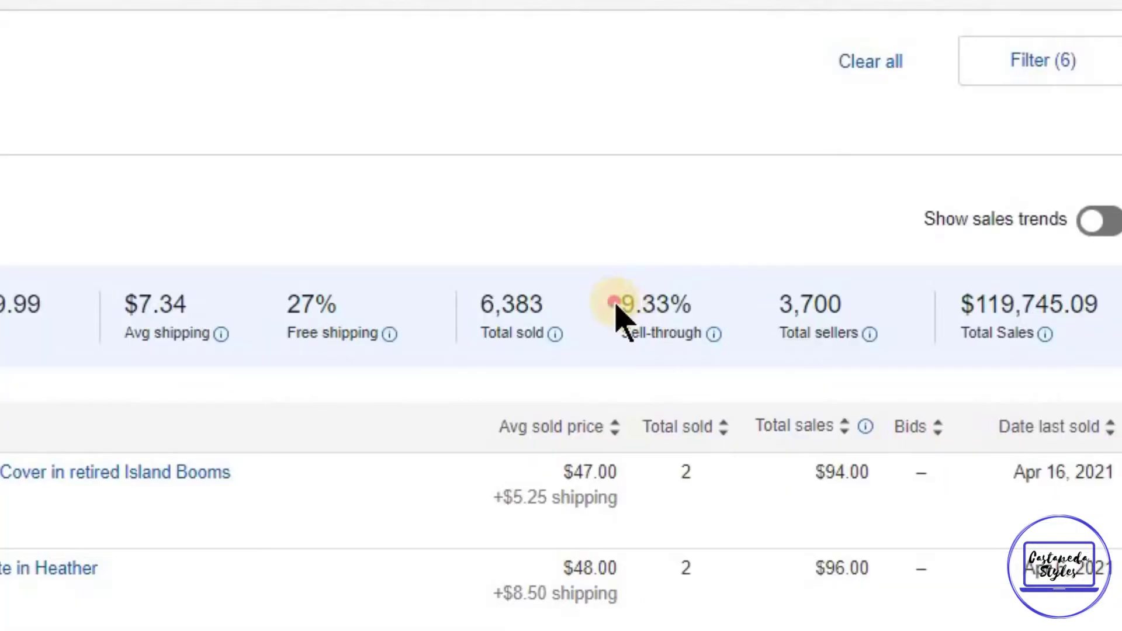
{"action": "left_click_drag", "start_coordinate": [806, 311], "coordinate": [877, 326]}
{"action": "left_click", "coordinate": [858, 320]}
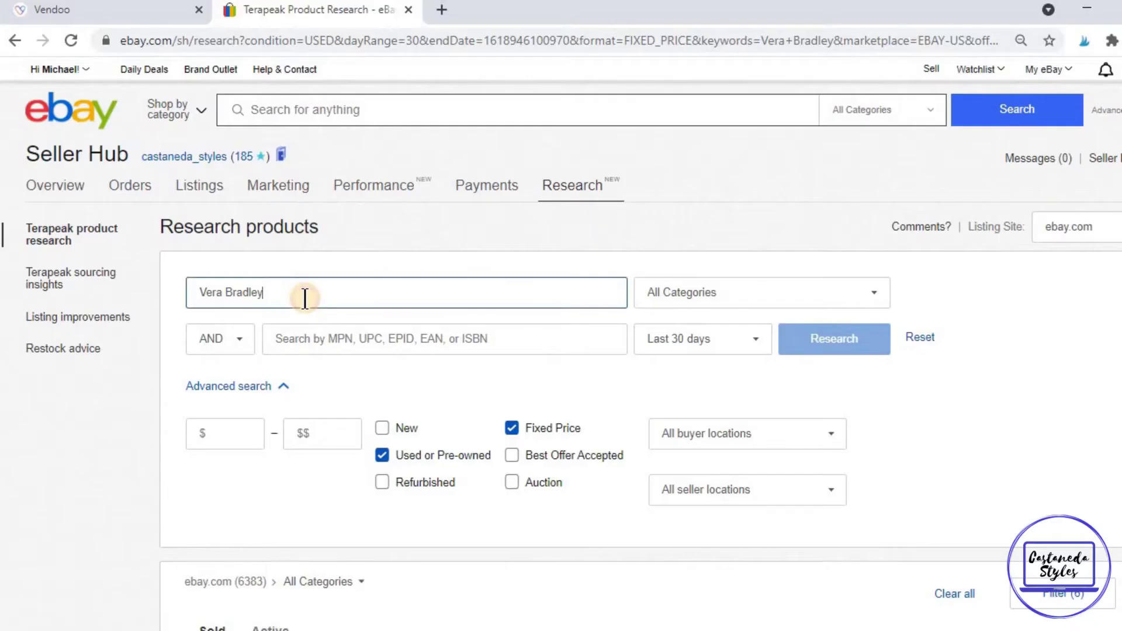
- Research 'vera bradley java blue' and review its Active listings
{"action": "left_click", "coordinate": [304, 299]}
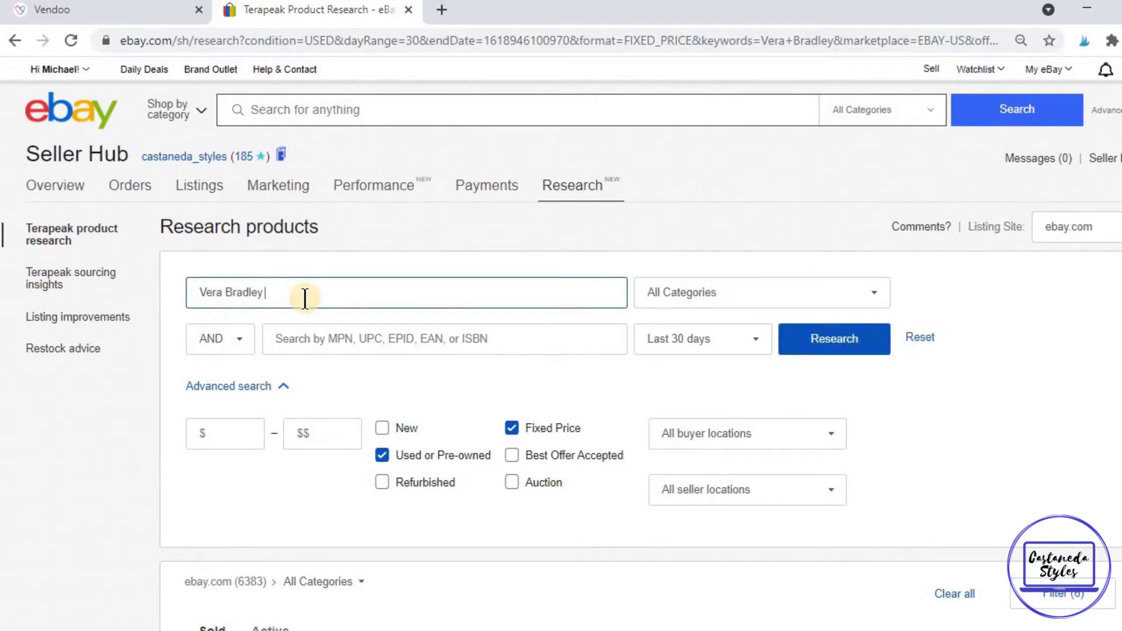
{"action": "type", "text": "java "}
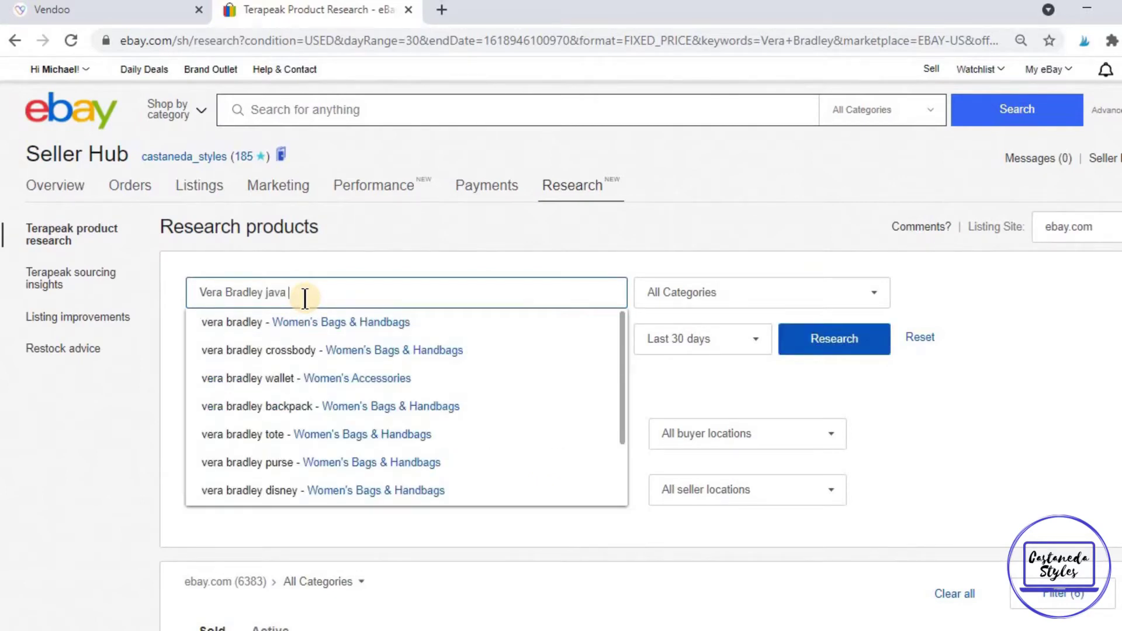
{"action": "type", "text": "blue"}
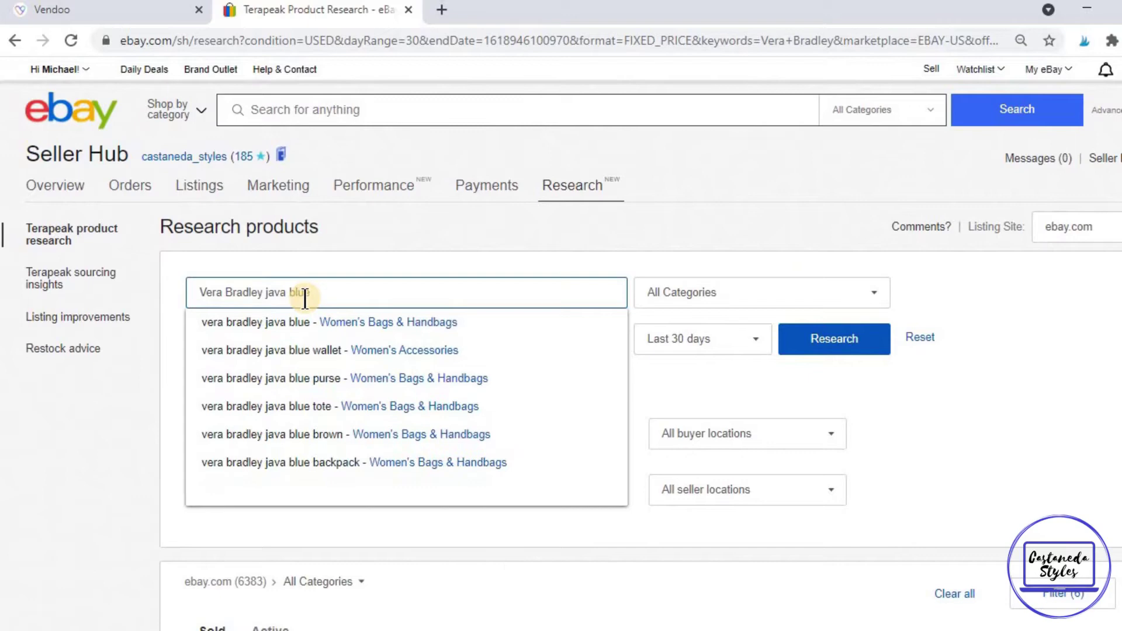
{"action": "left_click", "coordinate": [363, 322]}
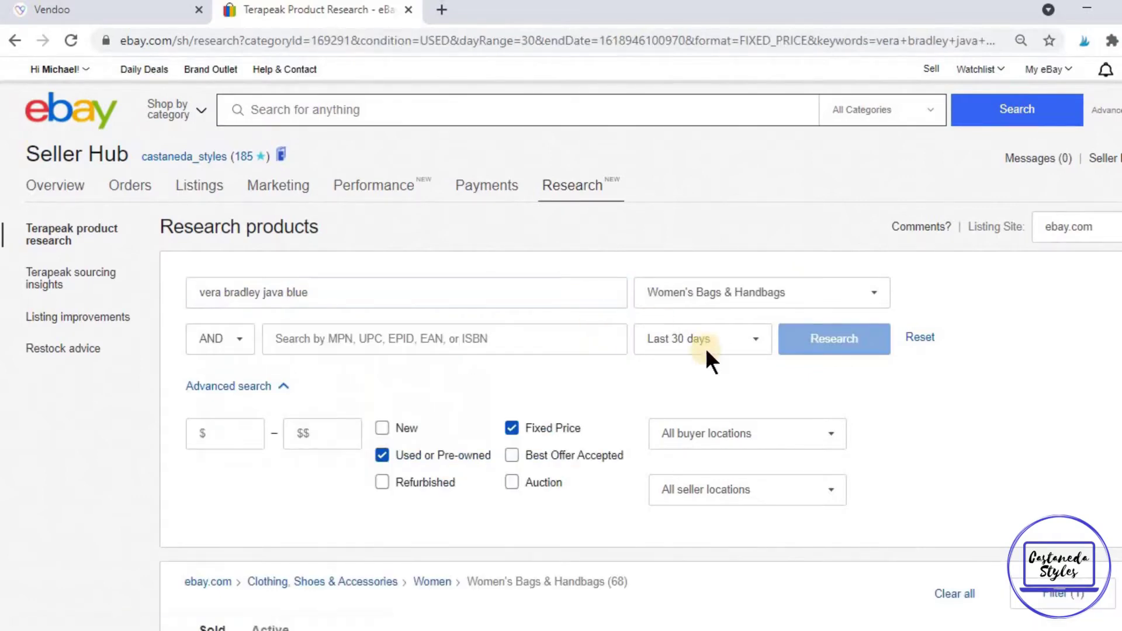
{"action": "scroll", "coordinate": [574, 381], "scroll_direction": "down", "scroll_amount": 3}
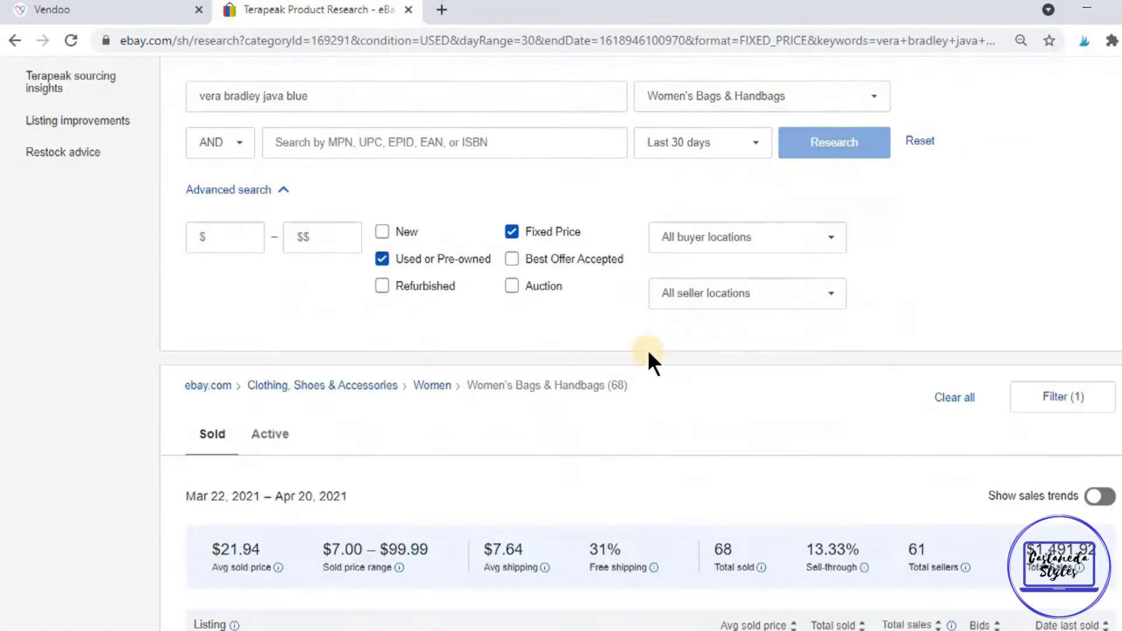
{"action": "scroll", "coordinate": [649, 359], "scroll_direction": "down", "scroll_amount": 2}
{"action": "scroll", "coordinate": [669, 351], "scroll_direction": "down", "scroll_amount": 1}
{"action": "scroll", "coordinate": [394, 260], "scroll_direction": "up", "scroll_amount": 1}
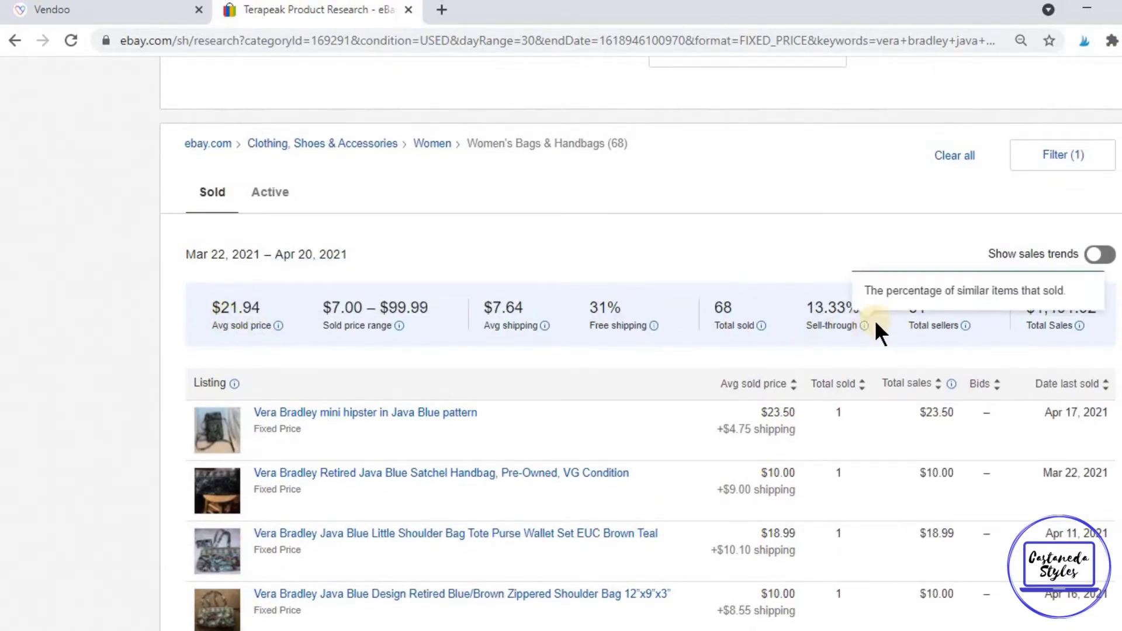
{"action": "scroll", "coordinate": [861, 315], "scroll_direction": "down", "scroll_amount": 1}
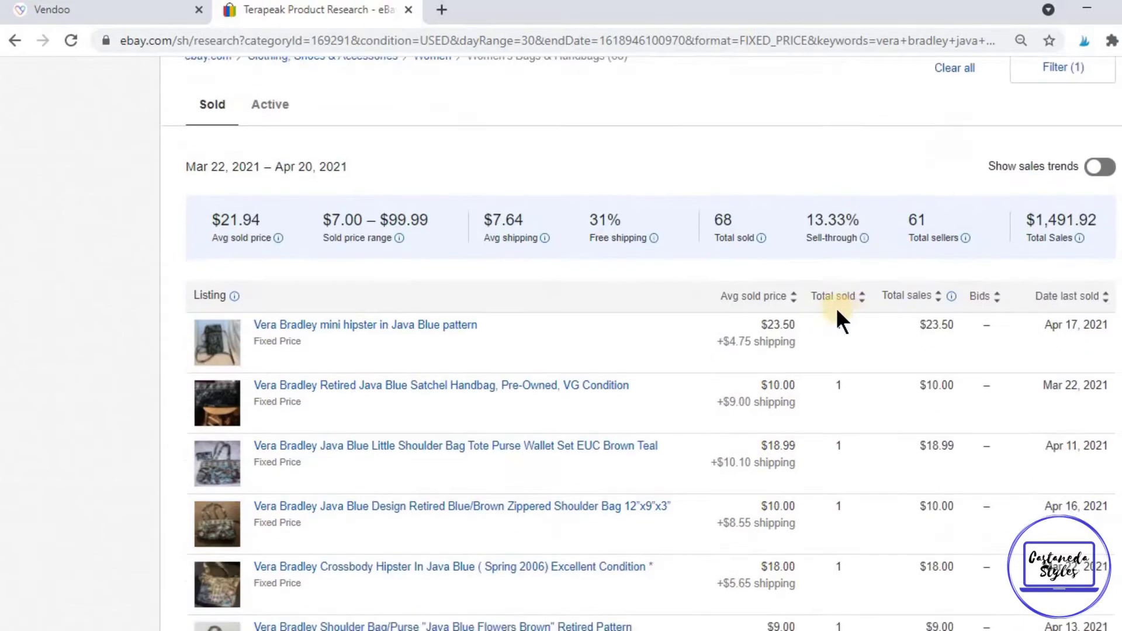
{"action": "scroll", "coordinate": [835, 308], "scroll_direction": "down", "scroll_amount": 3}
{"action": "scroll", "coordinate": [648, 292], "scroll_direction": "down", "scroll_amount": 1}
{"action": "scroll", "coordinate": [350, 250], "scroll_direction": "up", "scroll_amount": 7}
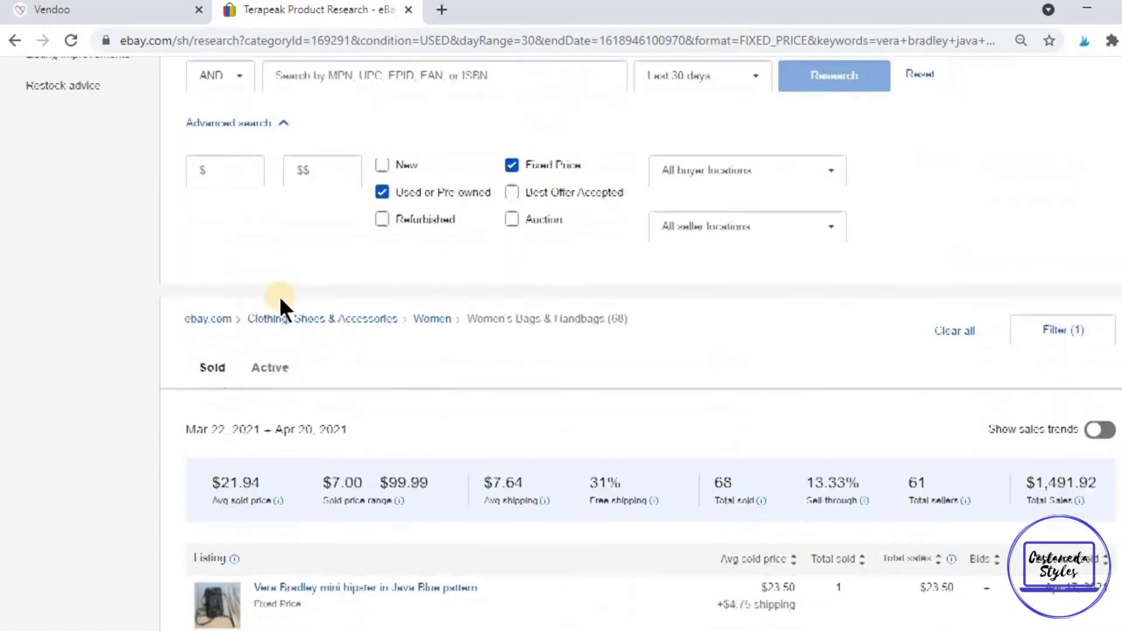
{"action": "left_click", "coordinate": [276, 369]}
{"action": "scroll", "coordinate": [552, 343], "scroll_direction": "down", "scroll_amount": 1}
{"action": "scroll", "coordinate": [509, 337], "scroll_direction": "down", "scroll_amount": 4}
{"action": "scroll", "coordinate": [468, 341], "scroll_direction": "down", "scroll_amount": 2}
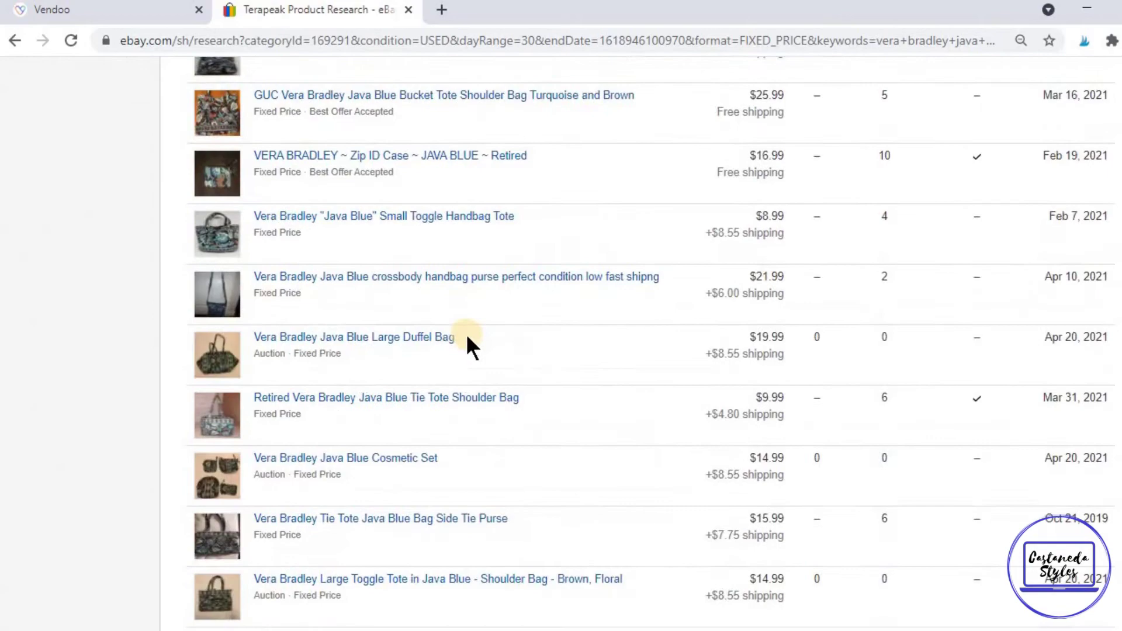
{"action": "scroll", "coordinate": [394, 363], "scroll_direction": "down", "scroll_amount": 2}
{"action": "scroll", "coordinate": [269, 359], "scroll_direction": "down", "scroll_amount": 3}
{"action": "scroll", "coordinate": [252, 340], "scroll_direction": "down", "scroll_amount": 3}
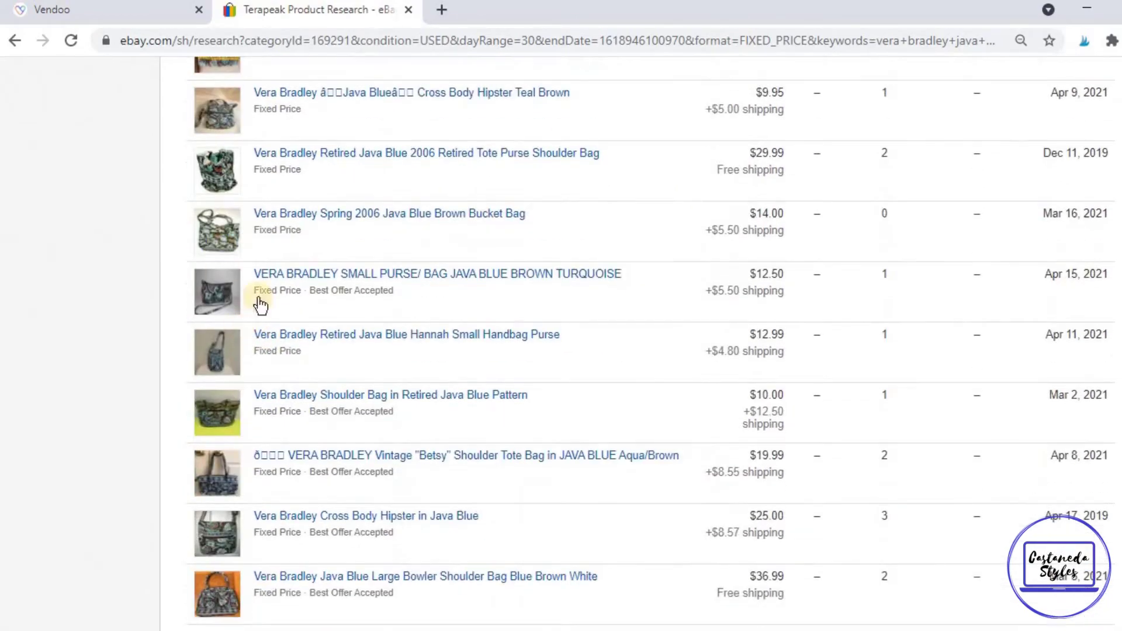
{"action": "scroll", "coordinate": [288, 392], "scroll_direction": "down", "scroll_amount": 1}
{"action": "scroll", "coordinate": [272, 351], "scroll_direction": "down", "scroll_amount": 3}
{"action": "scroll", "coordinate": [260, 312], "scroll_direction": "up", "scroll_amount": 1}
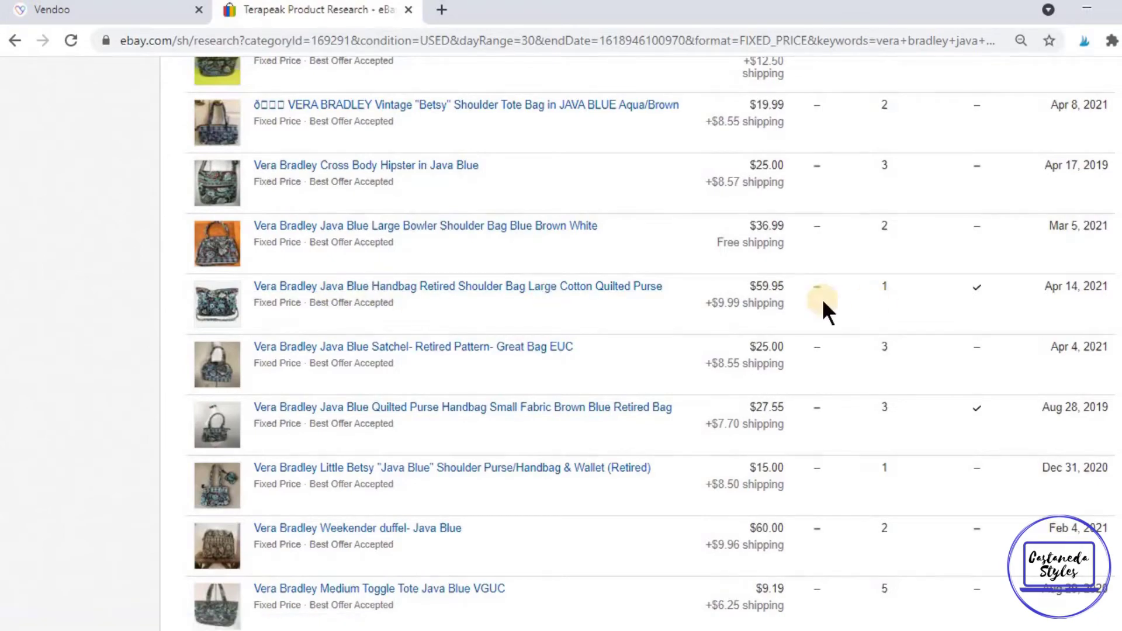
{"action": "scroll", "coordinate": [613, 333], "scroll_direction": "up", "scroll_amount": 2}
{"action": "scroll", "coordinate": [351, 342], "scroll_direction": "up", "scroll_amount": 5}
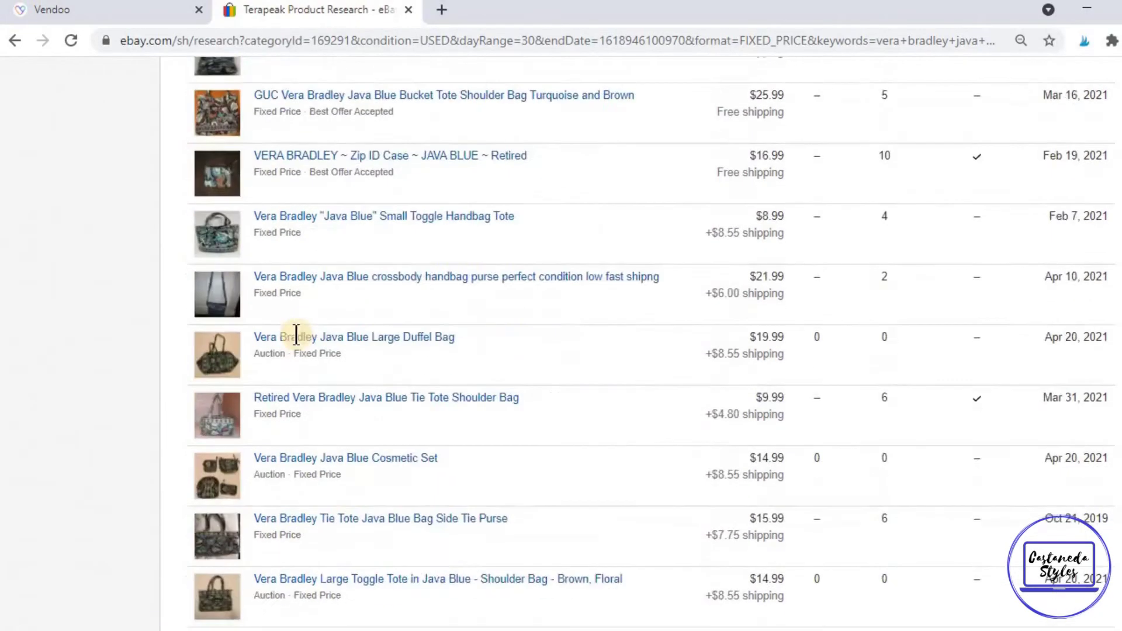
{"action": "scroll", "coordinate": [296, 369], "scroll_direction": "up", "scroll_amount": 5}
{"action": "scroll", "coordinate": [246, 421], "scroll_direction": "up", "scroll_amount": 3}
- Return to the Sold results for java blue: 68 sold, $21.94 average, 13.33% sell-through
{"action": "left_click", "coordinate": [203, 457]}
{"action": "scroll", "coordinate": [456, 448], "scroll_direction": "down", "scroll_amount": 2}
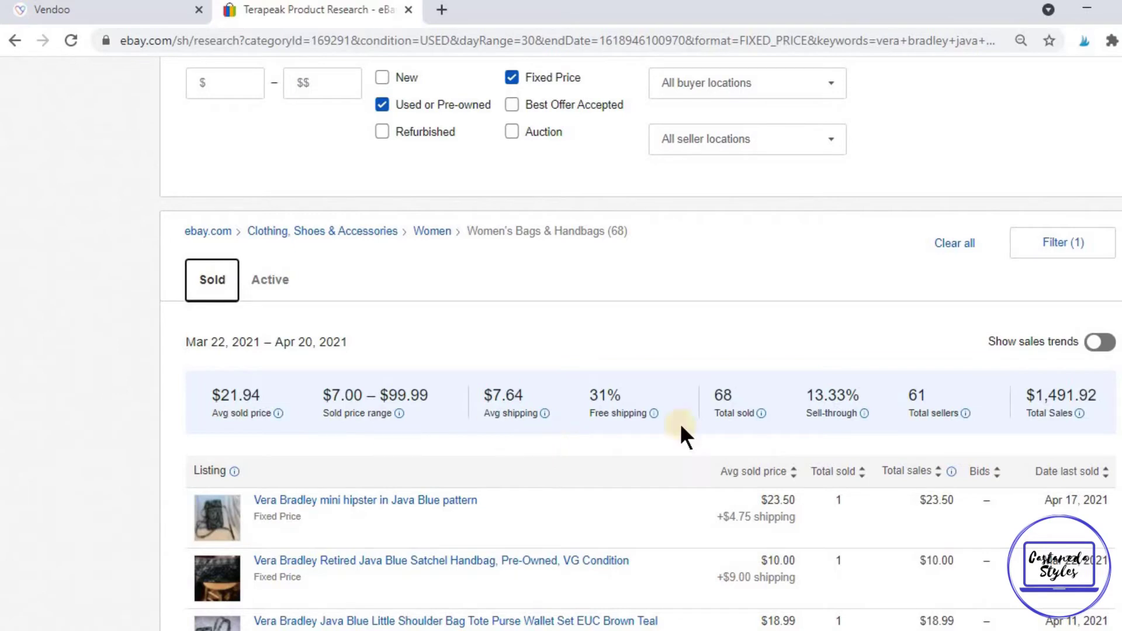
{"action": "left_click", "coordinate": [822, 402]}
{"action": "scroll", "coordinate": [501, 369], "scroll_direction": "up", "scroll_amount": 2}
{"action": "scroll", "coordinate": [500, 369], "scroll_direction": "up", "scroll_amount": 2}
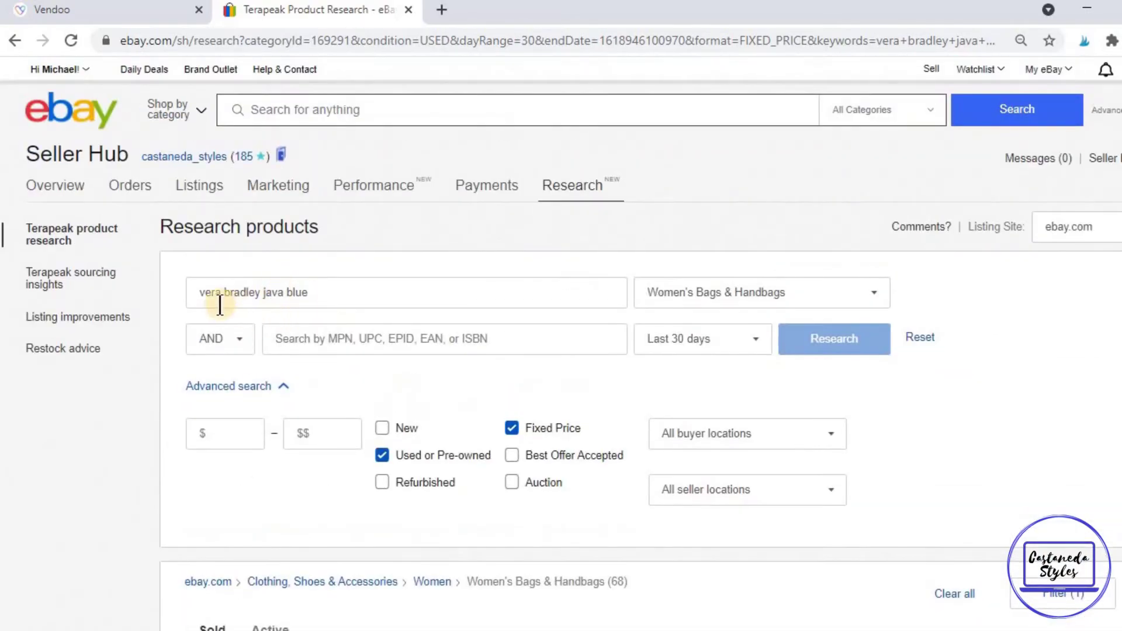
{"action": "left_click", "coordinate": [254, 305]}
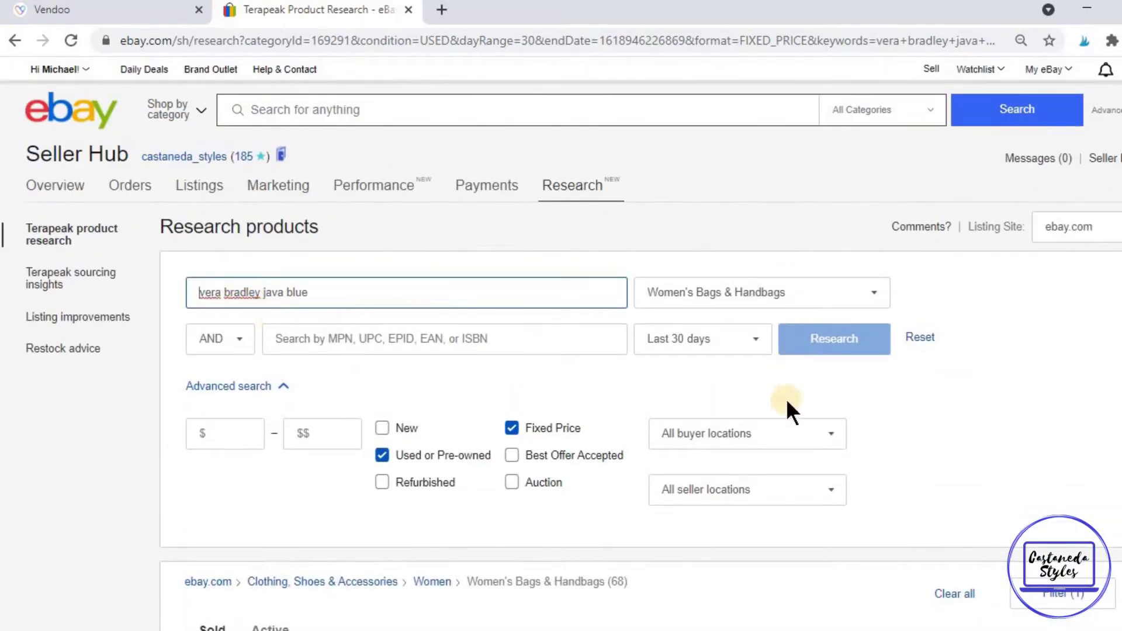
{"action": "scroll", "coordinate": [478, 397], "scroll_direction": "down", "scroll_amount": 4}
{"action": "scroll", "coordinate": [480, 396], "scroll_direction": "down", "scroll_amount": 2}
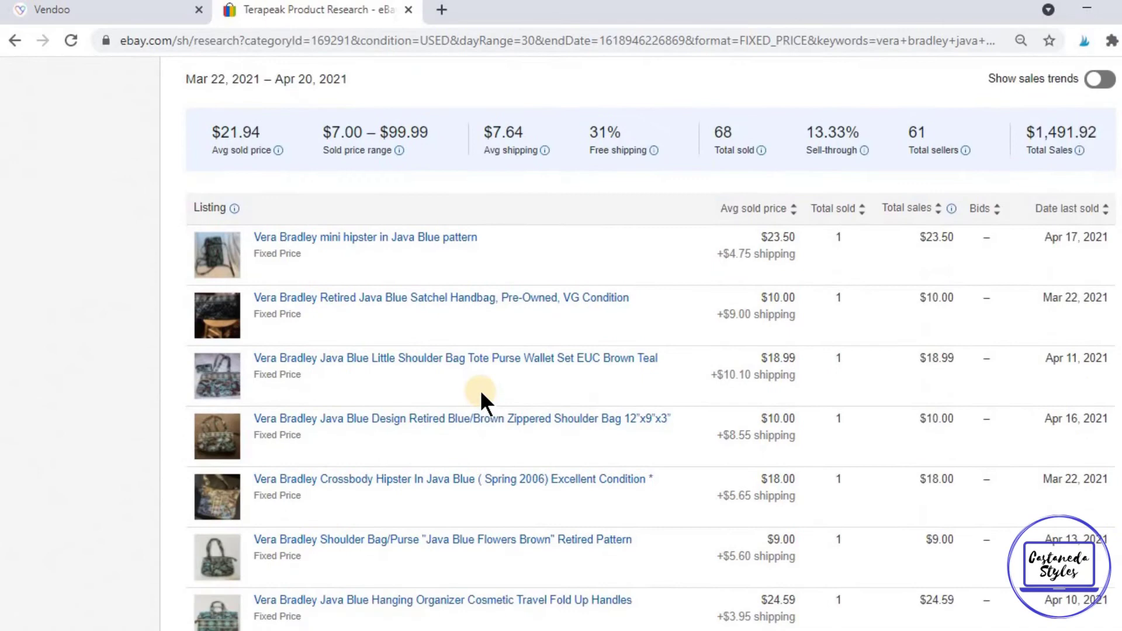
{"action": "scroll", "coordinate": [568, 389], "scroll_direction": "up", "scroll_amount": 3}
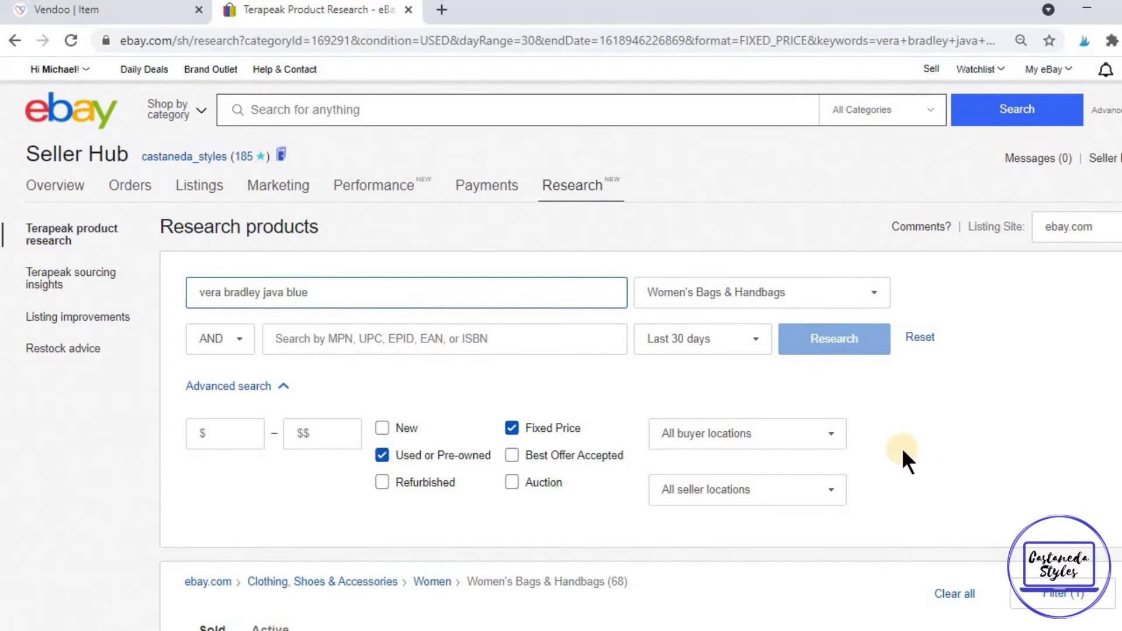
{"action": "scroll", "coordinate": [902, 449], "scroll_direction": "down", "scroll_amount": 3}
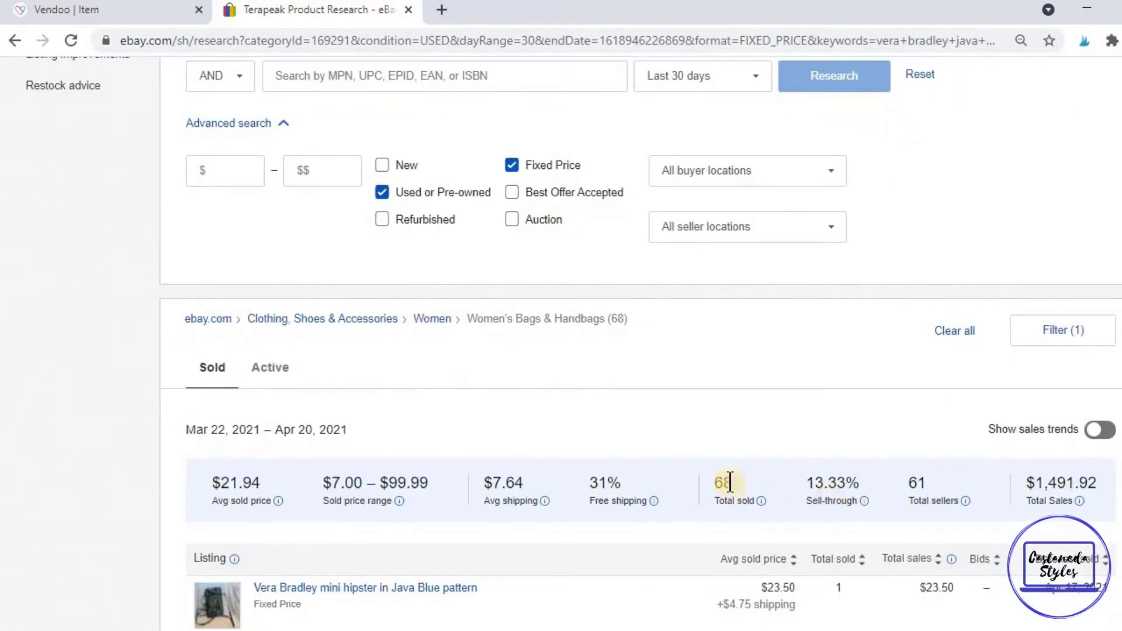
- Copy 'HOBO The Original' from the Vendoo bag title and return to Terapeak
{"action": "left_click", "coordinate": [46, 13]}
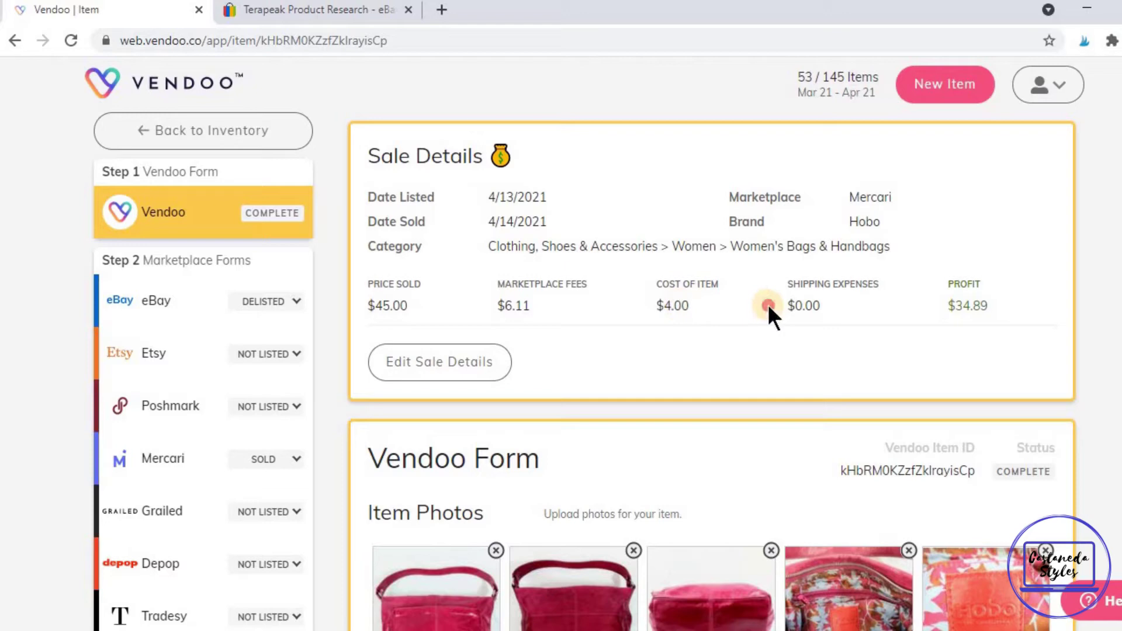
{"action": "left_click_drag", "start_coordinate": [769, 313], "coordinate": [851, 308]}
{"action": "left_click", "coordinate": [801, 306]}
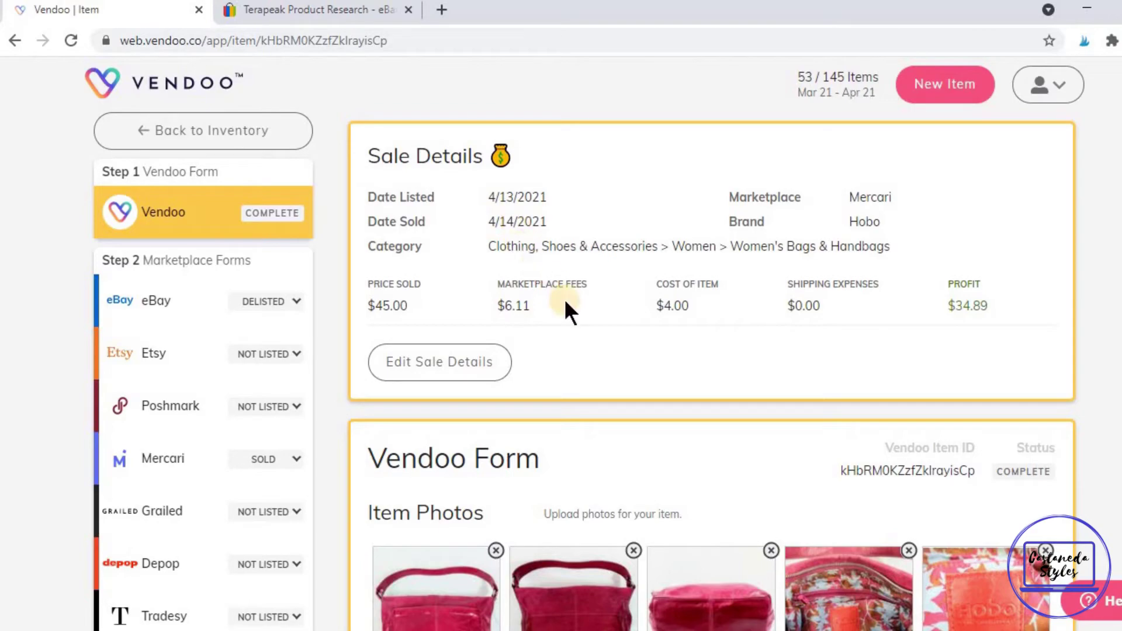
{"action": "scroll", "coordinate": [632, 321], "scroll_direction": "down", "scroll_amount": 1}
{"action": "scroll", "coordinate": [638, 323], "scroll_direction": "down", "scroll_amount": 2}
{"action": "scroll", "coordinate": [638, 333], "scroll_direction": "down", "scroll_amount": 4}
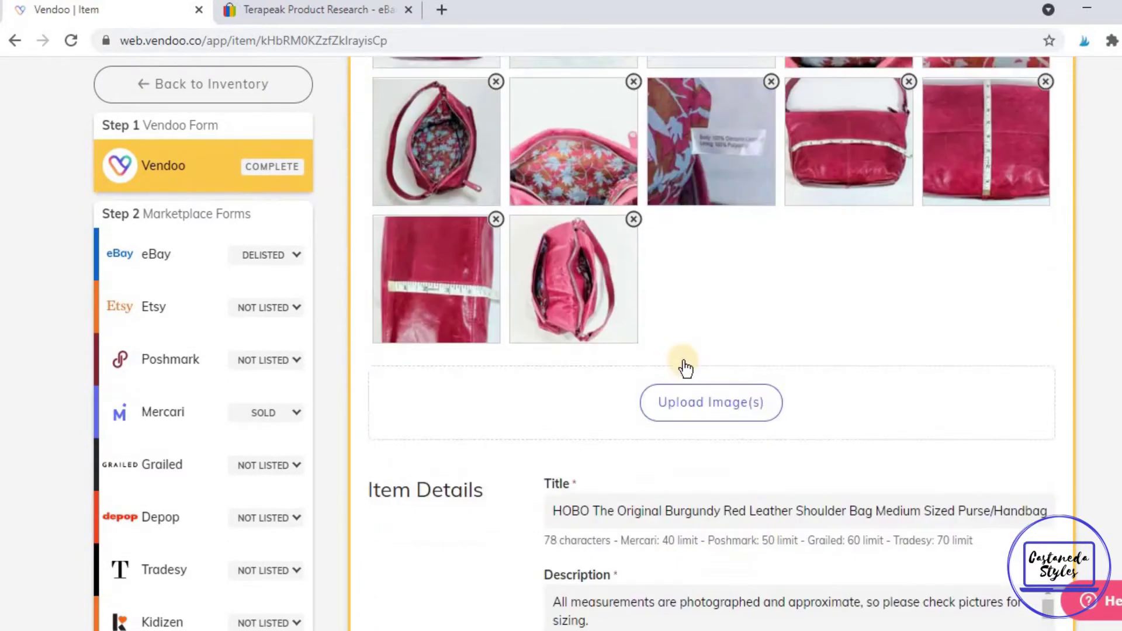
{"action": "scroll", "coordinate": [627, 342], "scroll_direction": "down", "scroll_amount": 2}
{"action": "left_click_drag", "start_coordinate": [554, 328], "coordinate": [669, 331]}
{"action": "key", "text": "ctrl+c"}
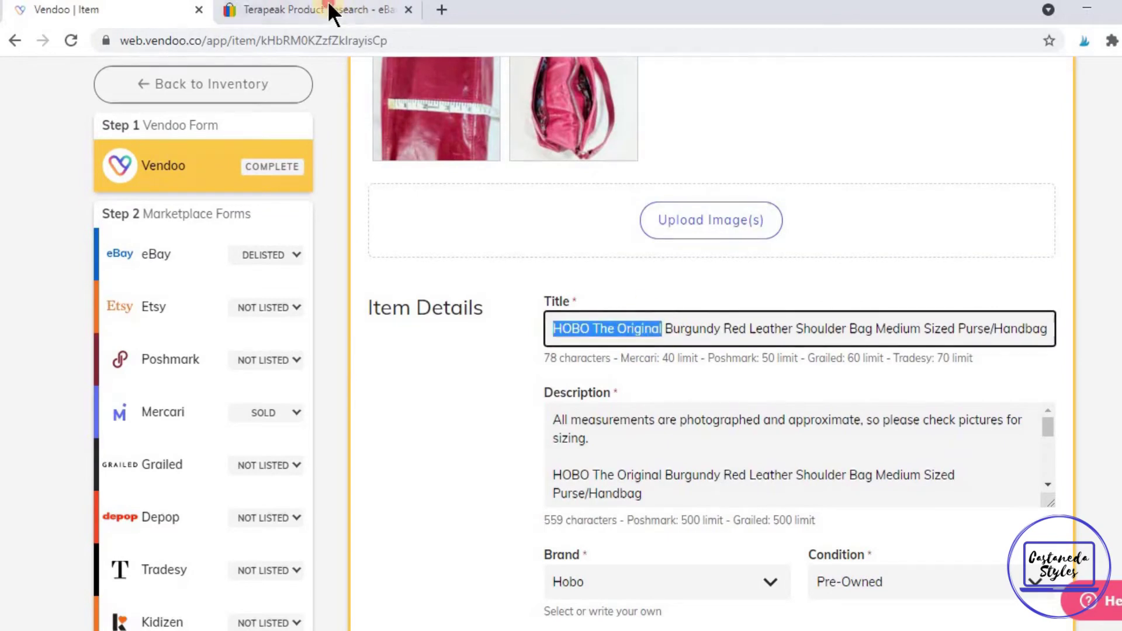
{"action": "left_click", "coordinate": [316, 10]}
{"action": "scroll", "coordinate": [573, 336], "scroll_direction": "up", "scroll_amount": 3}
{"action": "left_click_drag", "start_coordinate": [307, 295], "coordinate": [143, 307]}
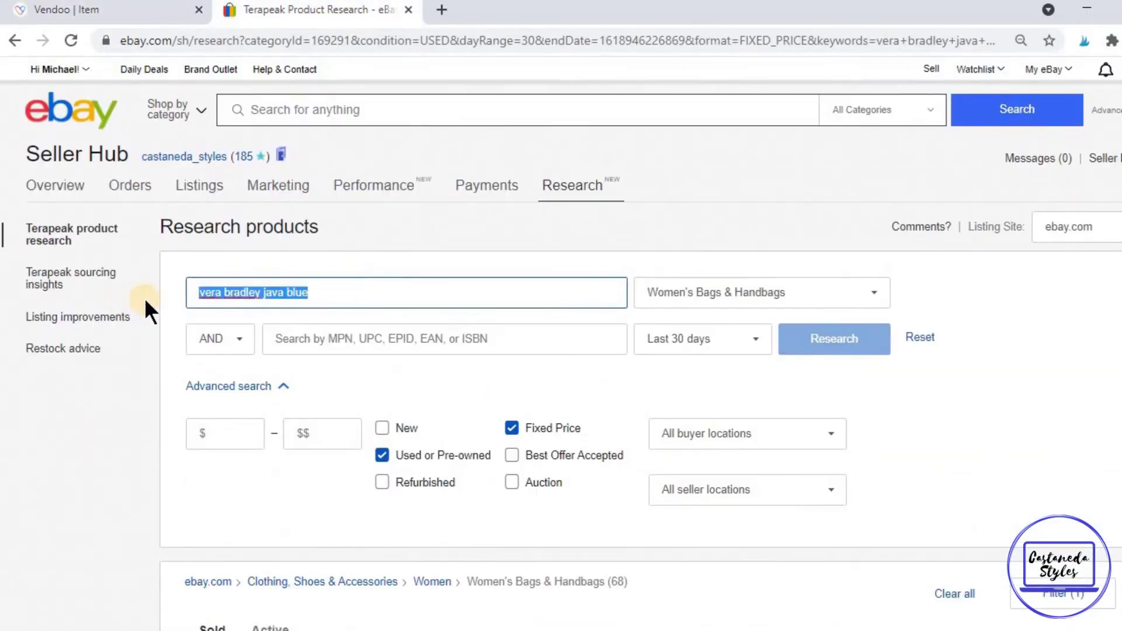
- Research 'HOBO The Original leather handbag': 13 sold, $30.92 average, 7.07% sell-through
{"action": "key", "text": "ctrl+v"}
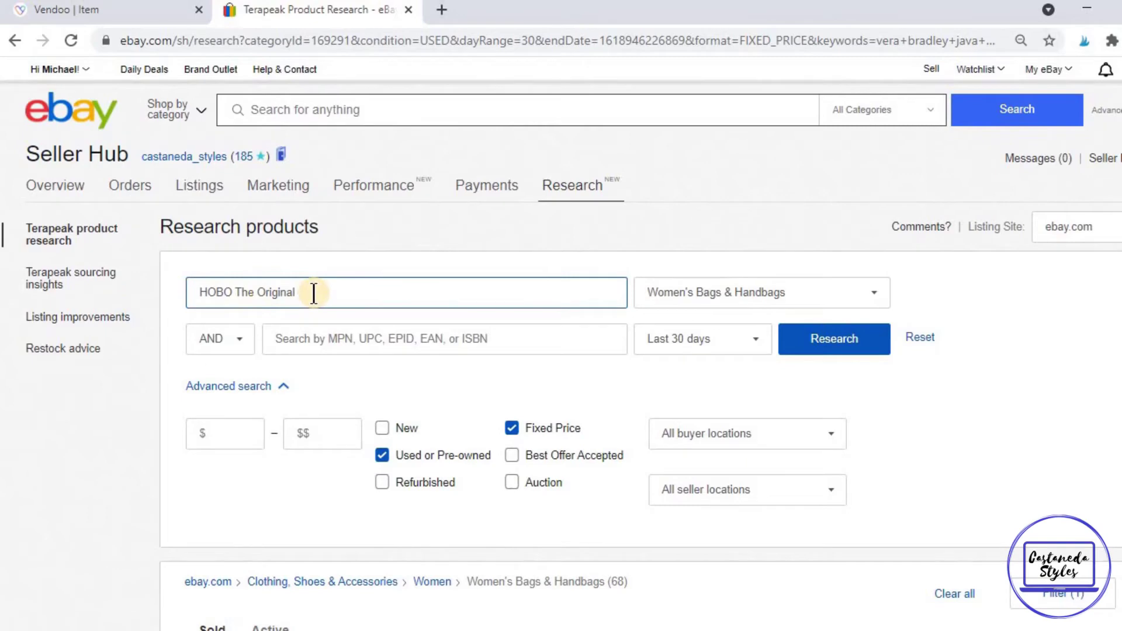
{"action": "type", "text": "leather handbag"}
{"action": "left_click", "coordinate": [821, 360]}
{"action": "scroll", "coordinate": [606, 344], "scroll_direction": "down", "scroll_amount": 3}
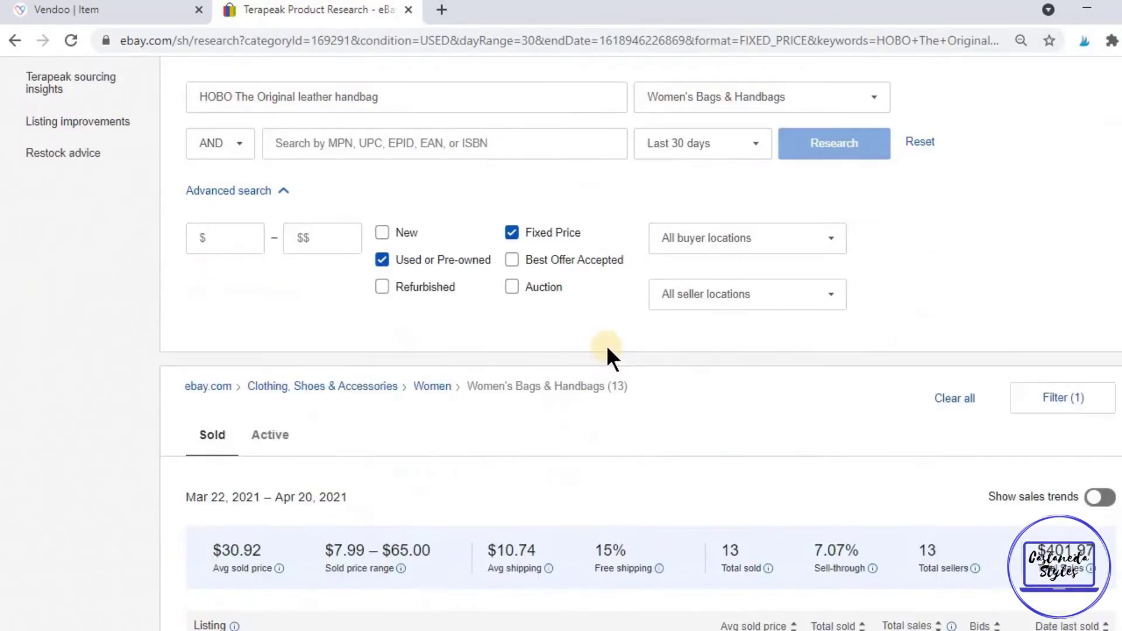
{"action": "scroll", "coordinate": [546, 334], "scroll_direction": "down", "scroll_amount": 3}
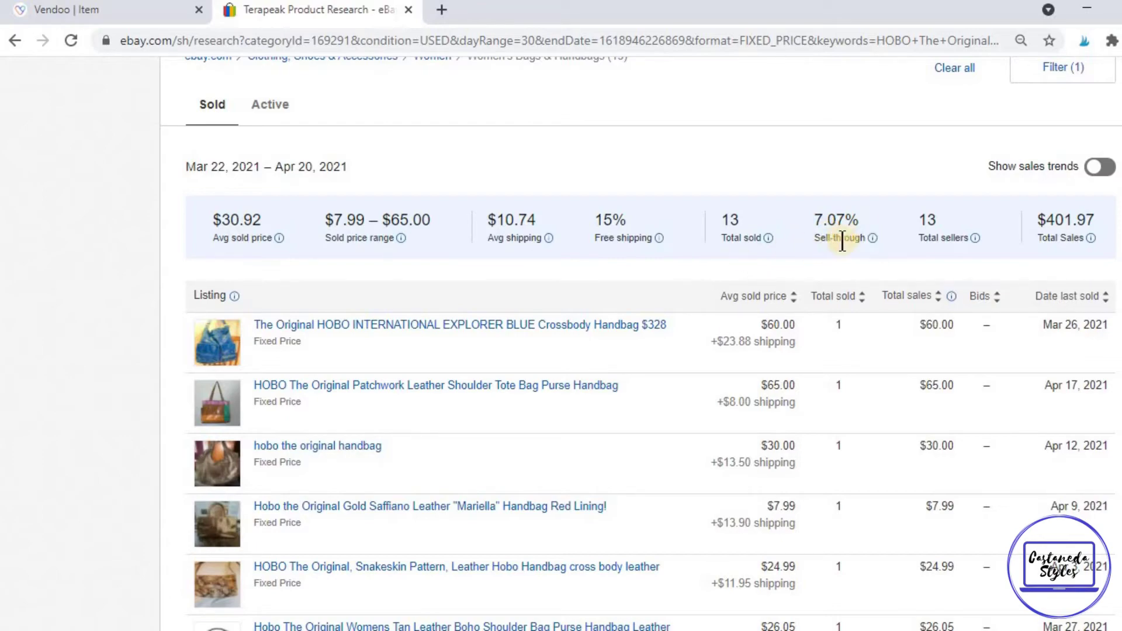
{"action": "scroll", "coordinate": [693, 299], "scroll_direction": "up", "scroll_amount": 6}
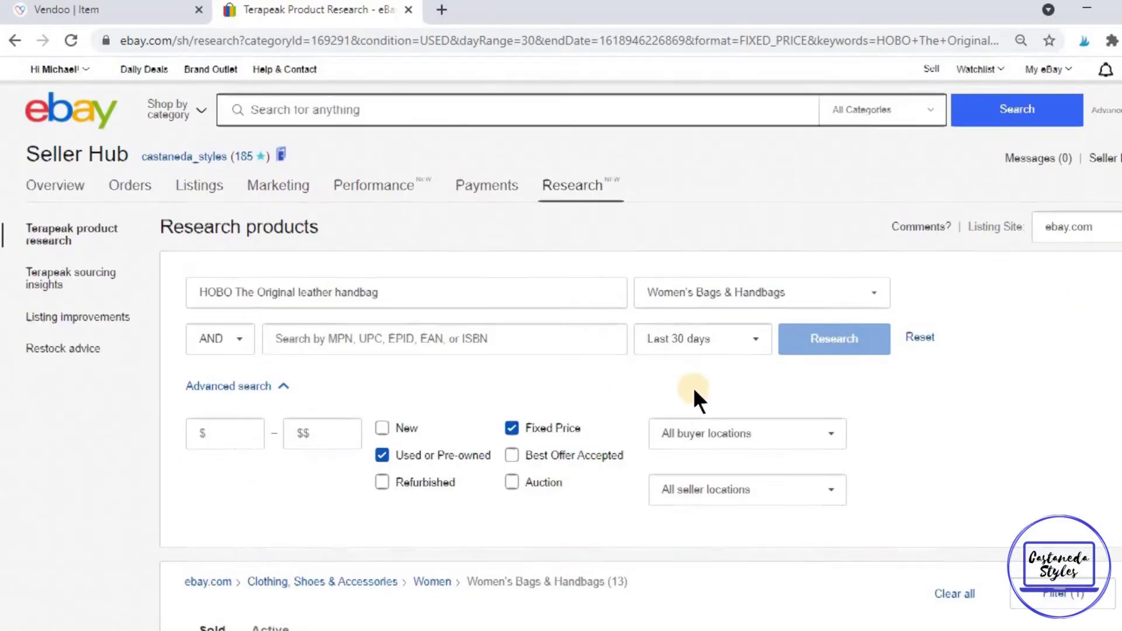
{"action": "scroll", "coordinate": [832, 416], "scroll_direction": "down", "scroll_amount": 4}
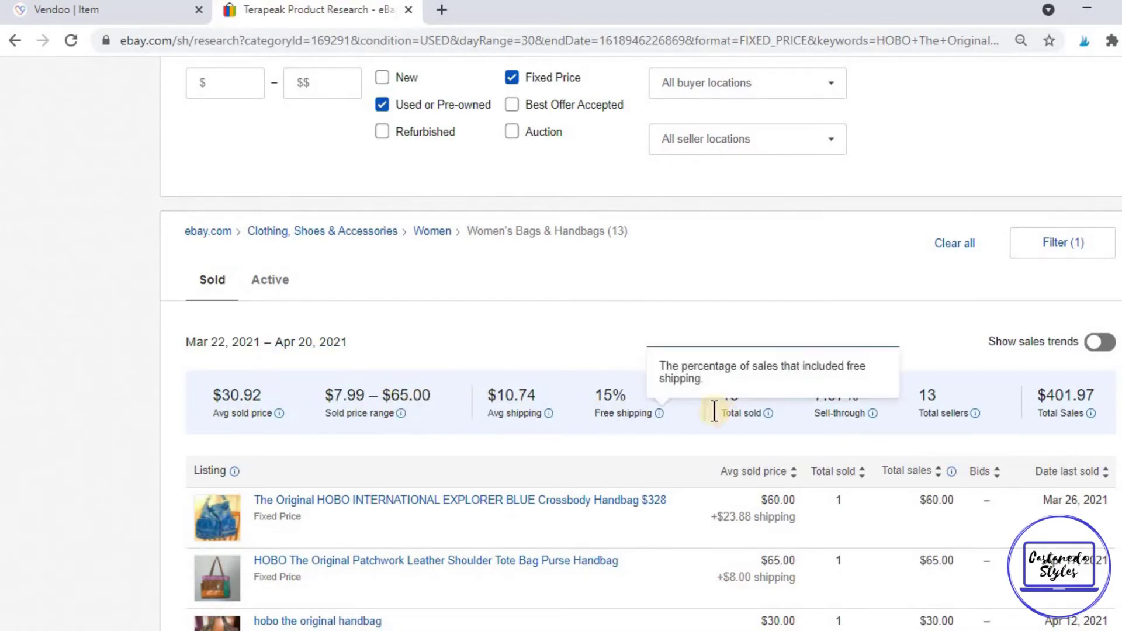
- Open the sold Royal Dirt Devil 08100 vacuum item in Vendoo
{"action": "left_click", "coordinate": [129, 10]}
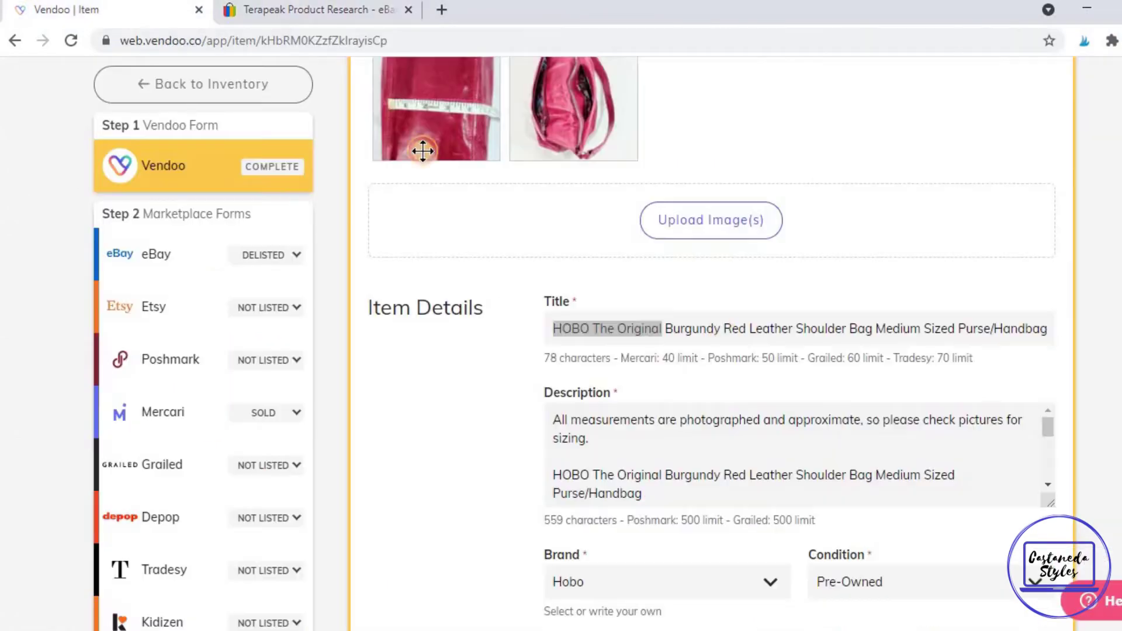
{"action": "scroll", "coordinate": [520, 369], "scroll_direction": "up", "scroll_amount": 5}
{"action": "scroll", "coordinate": [453, 261], "scroll_direction": "up", "scroll_amount": 4}
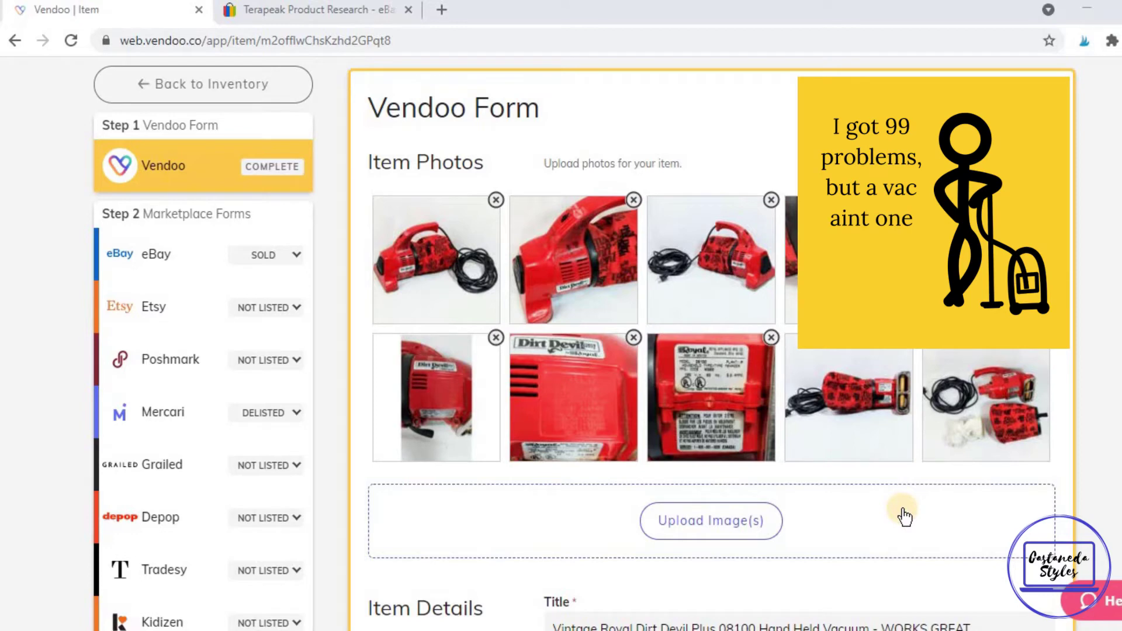
{"action": "scroll", "coordinate": [775, 472], "scroll_direction": "up", "scroll_amount": 4}
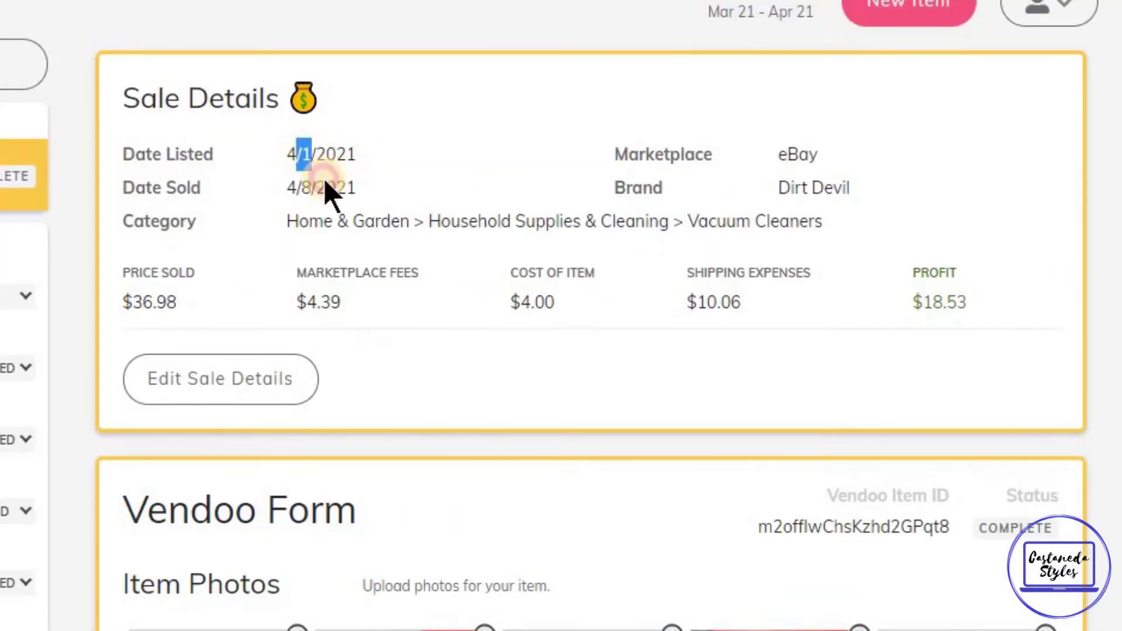
- Review the Dirt Devil item's title and $34.99 price, then return to Terapeak
{"action": "double_click", "coordinate": [299, 187]}
{"action": "left_click", "coordinate": [561, 323]}
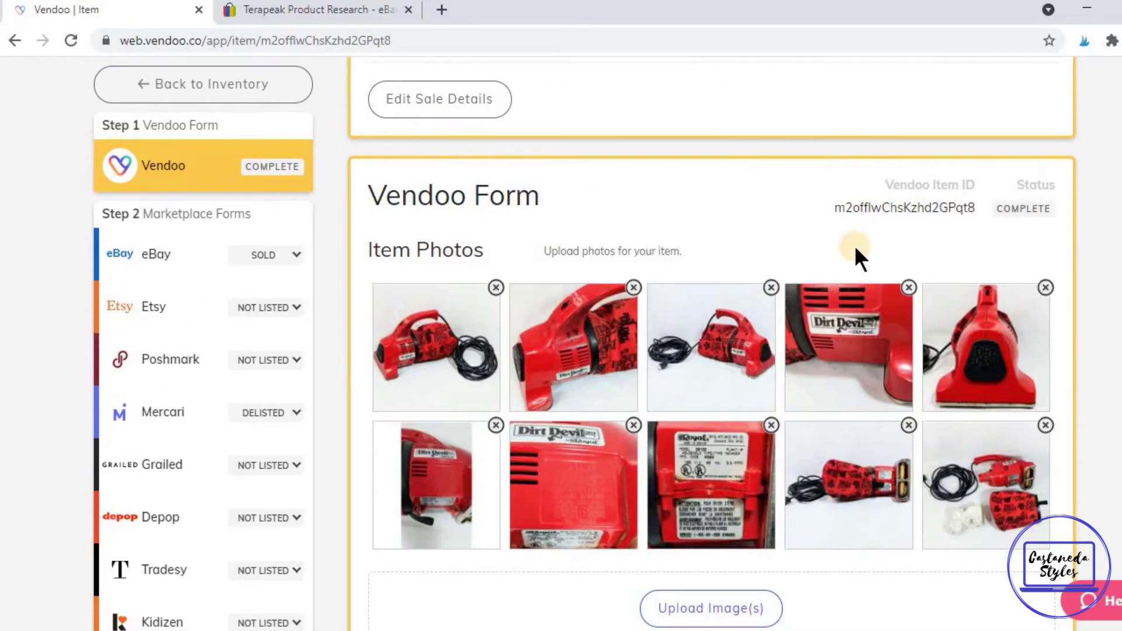
{"action": "scroll", "coordinate": [856, 263], "scroll_direction": "down", "scroll_amount": 3}
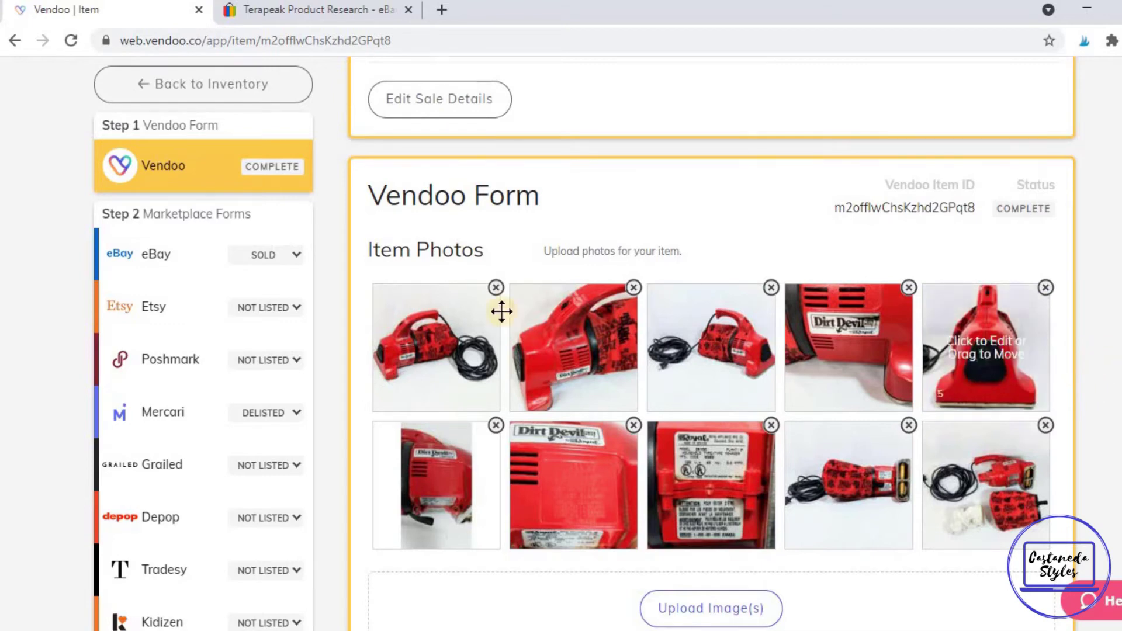
{"action": "scroll", "coordinate": [501, 313], "scroll_direction": "up", "scroll_amount": 3}
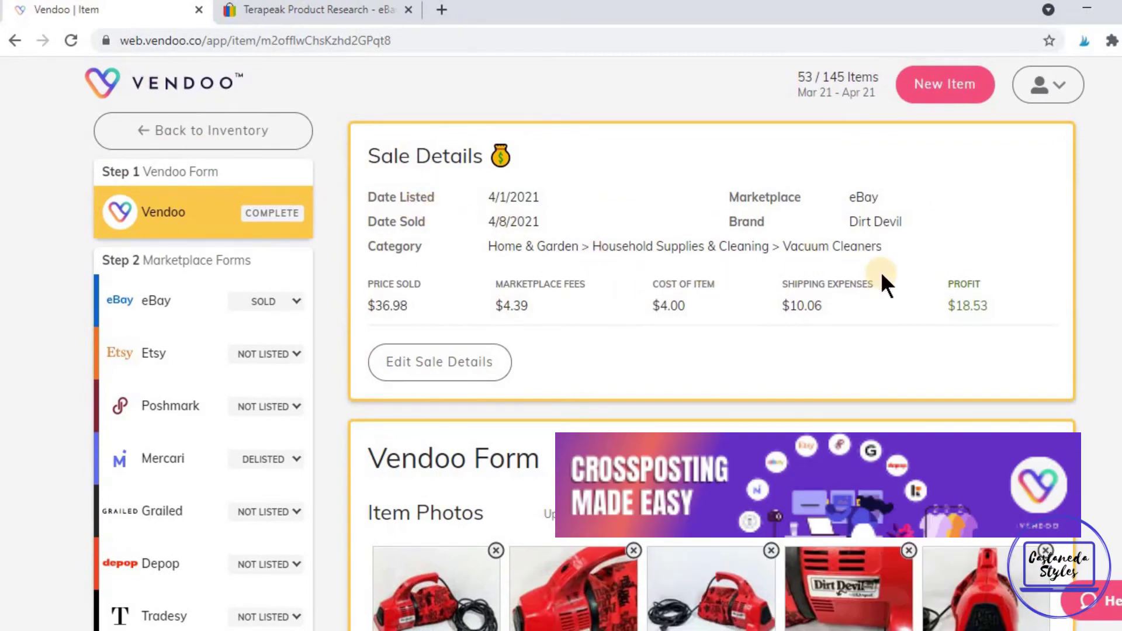
{"action": "scroll", "coordinate": [526, 281], "scroll_direction": "down", "scroll_amount": 4}
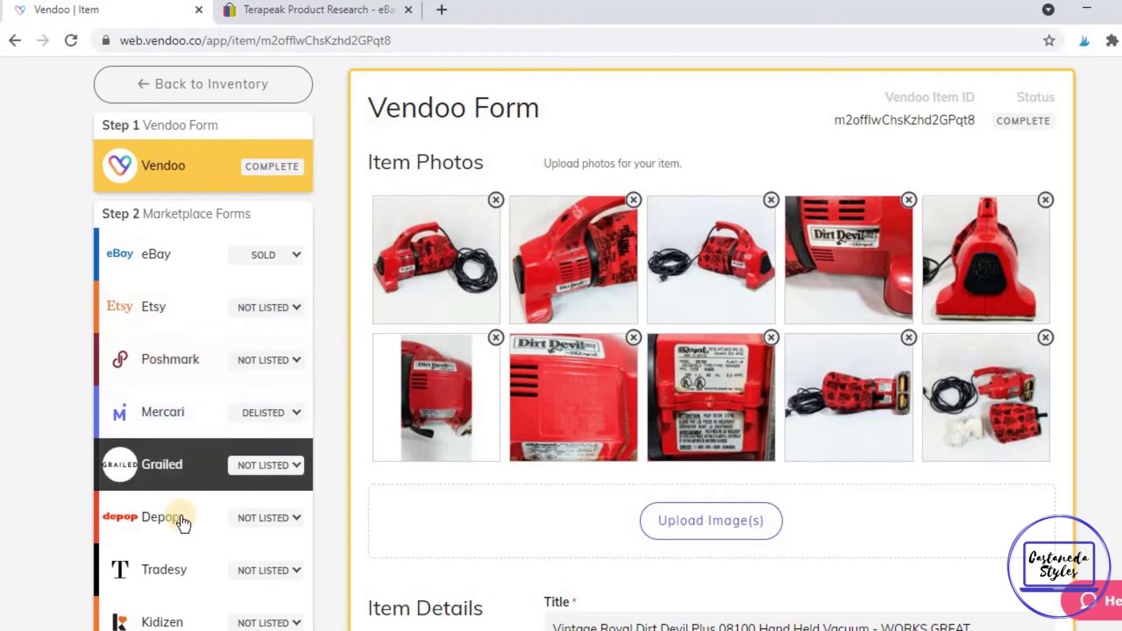
{"action": "scroll", "coordinate": [1077, 400], "scroll_direction": "down", "scroll_amount": 6}
{"action": "scroll", "coordinate": [394, 532], "scroll_direction": "down", "scroll_amount": 5}
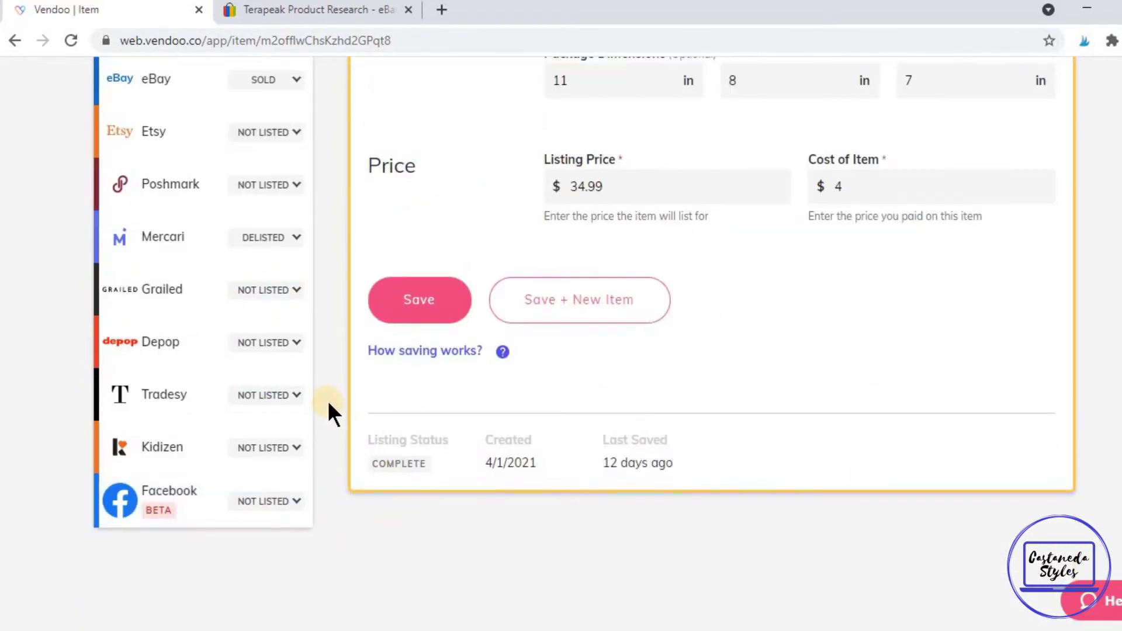
{"action": "scroll", "coordinate": [374, 400], "scroll_direction": "up", "scroll_amount": 3}
{"action": "scroll", "coordinate": [366, 421], "scroll_direction": "up", "scroll_amount": 4}
{"action": "scroll", "coordinate": [453, 422], "scroll_direction": "up", "scroll_amount": 6}
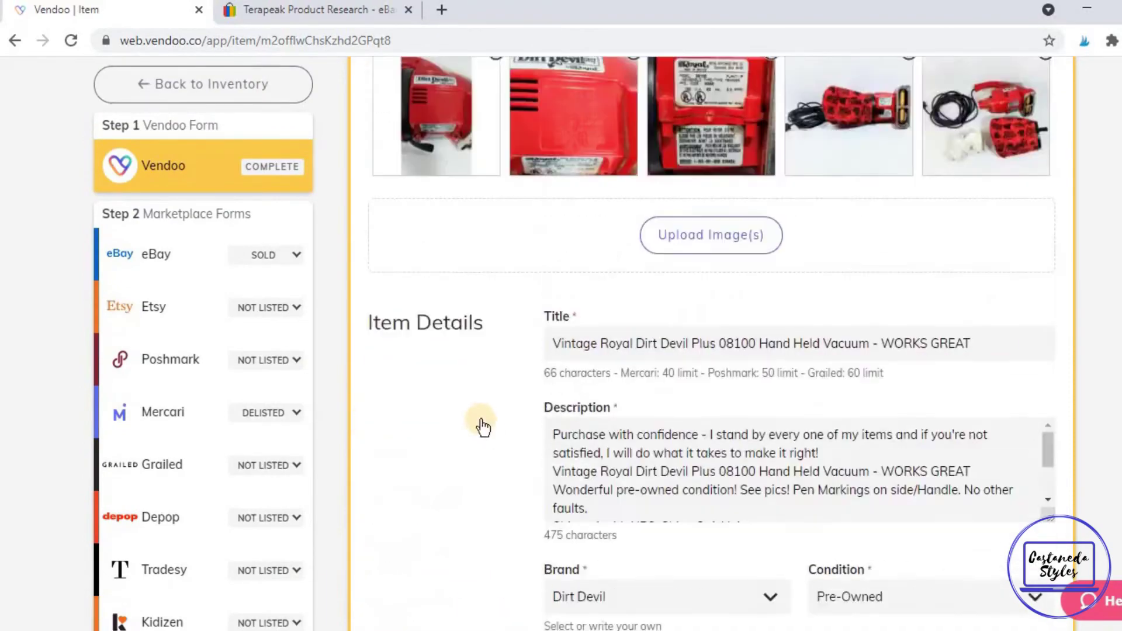
{"action": "scroll", "coordinate": [457, 417], "scroll_direction": "up", "scroll_amount": 5}
{"action": "scroll", "coordinate": [431, 386], "scroll_direction": "down", "scroll_amount": 4}
{"action": "scroll", "coordinate": [352, 306], "scroll_direction": "up", "scroll_amount": 2}
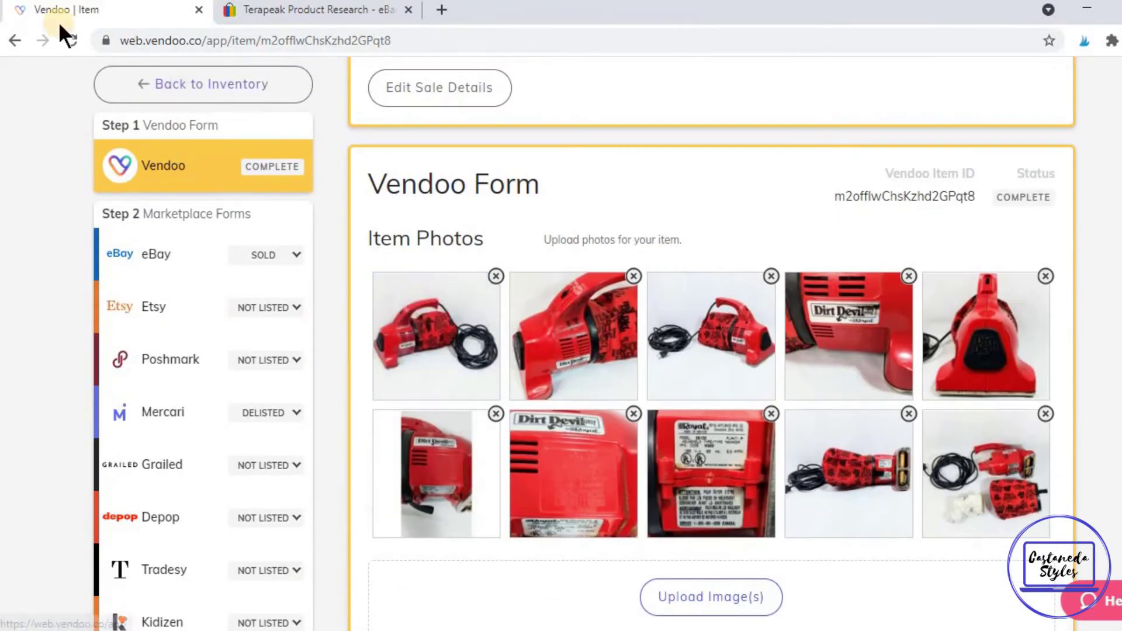
{"action": "scroll", "coordinate": [561, 308], "scroll_direction": "up", "scroll_amount": 3}
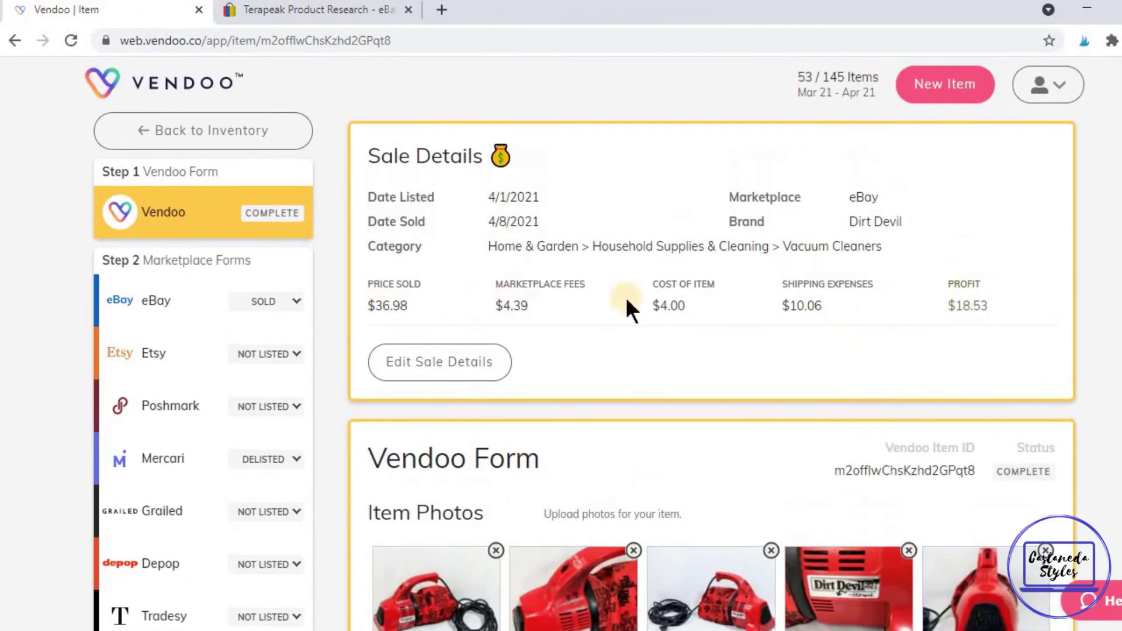
{"action": "scroll", "coordinate": [618, 381], "scroll_direction": "down", "scroll_amount": 2}
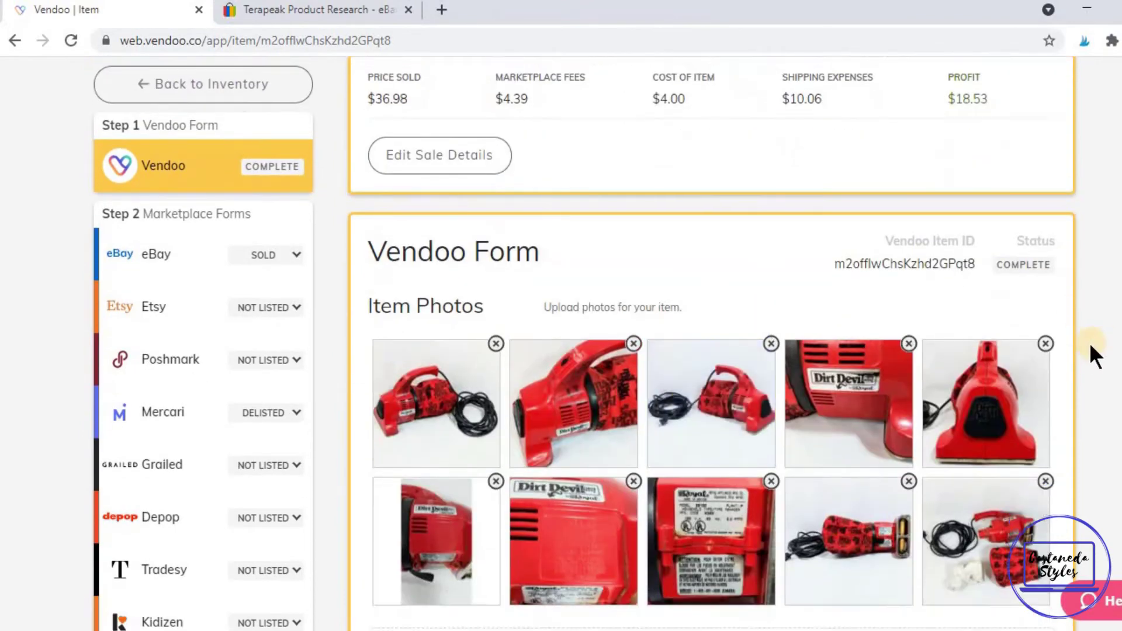
{"action": "scroll", "coordinate": [1090, 343], "scroll_direction": "down", "scroll_amount": 2}
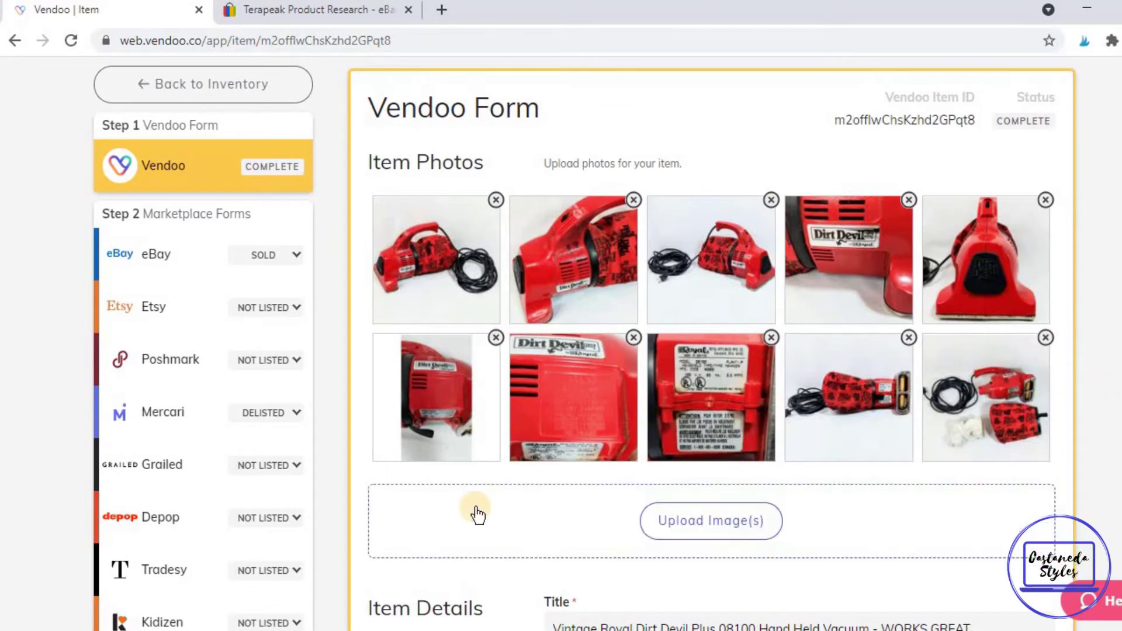
{"action": "left_click", "coordinate": [316, 10]}
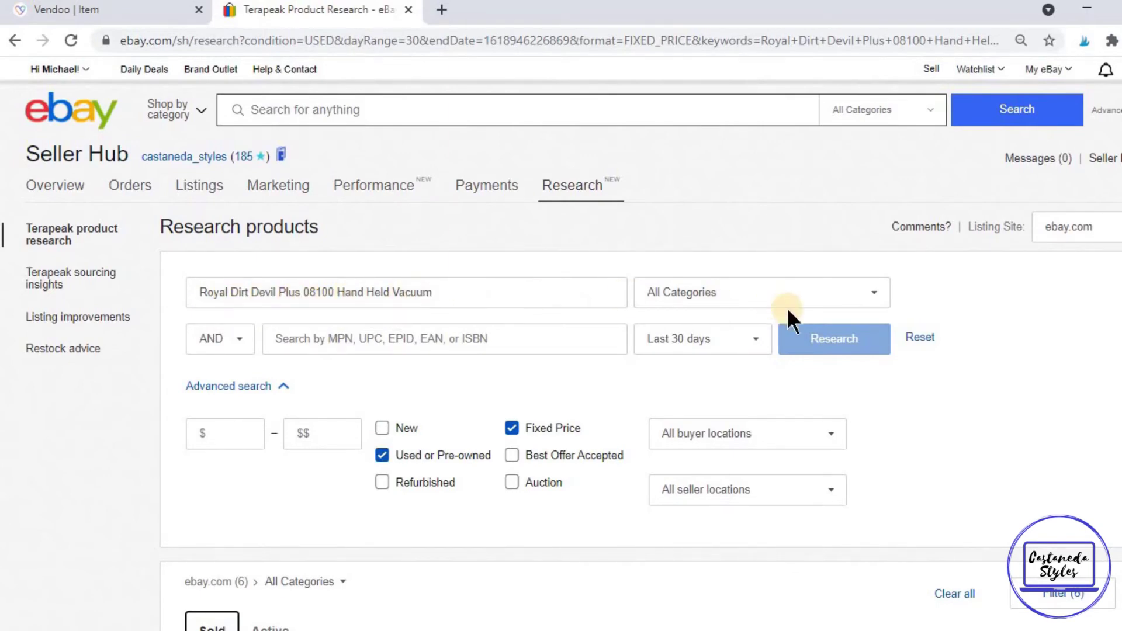
{"action": "scroll", "coordinate": [970, 336], "scroll_direction": "down", "scroll_amount": 3}
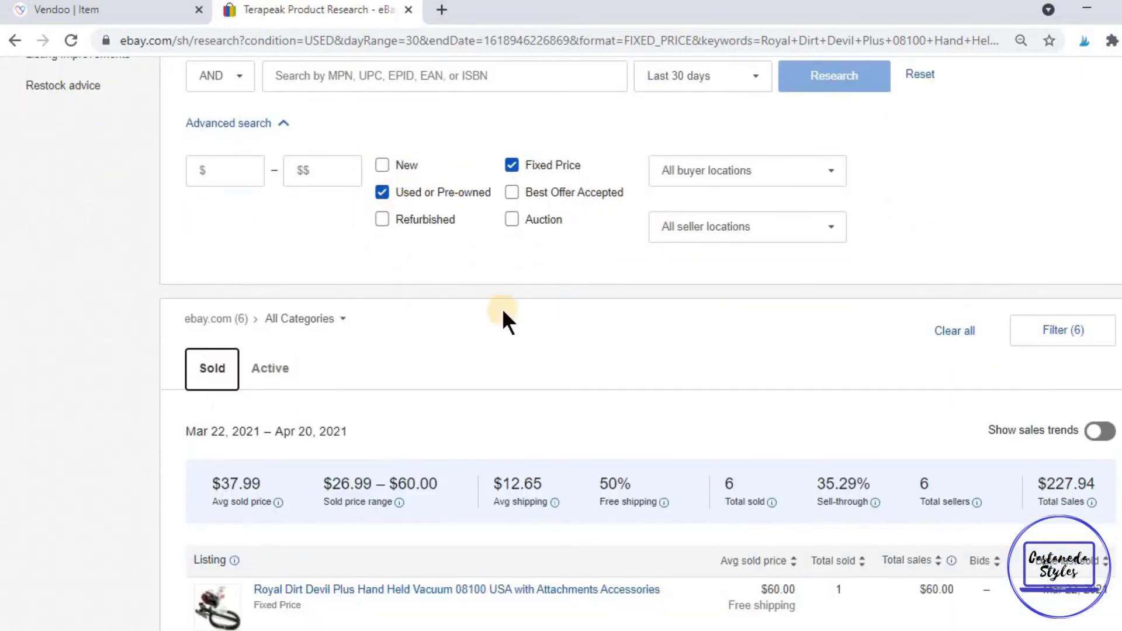
{"action": "scroll", "coordinate": [464, 327], "scroll_direction": "down", "scroll_amount": 3}
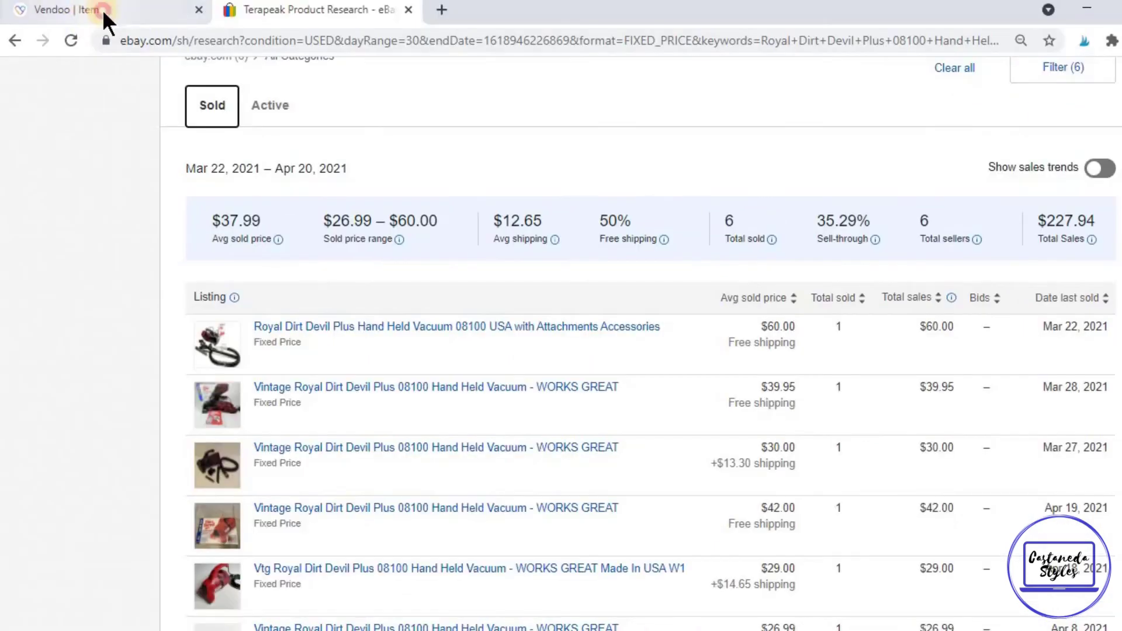
{"action": "left_click", "coordinate": [102, 10]}
{"action": "scroll", "coordinate": [571, 209], "scroll_direction": "up", "scroll_amount": 4}
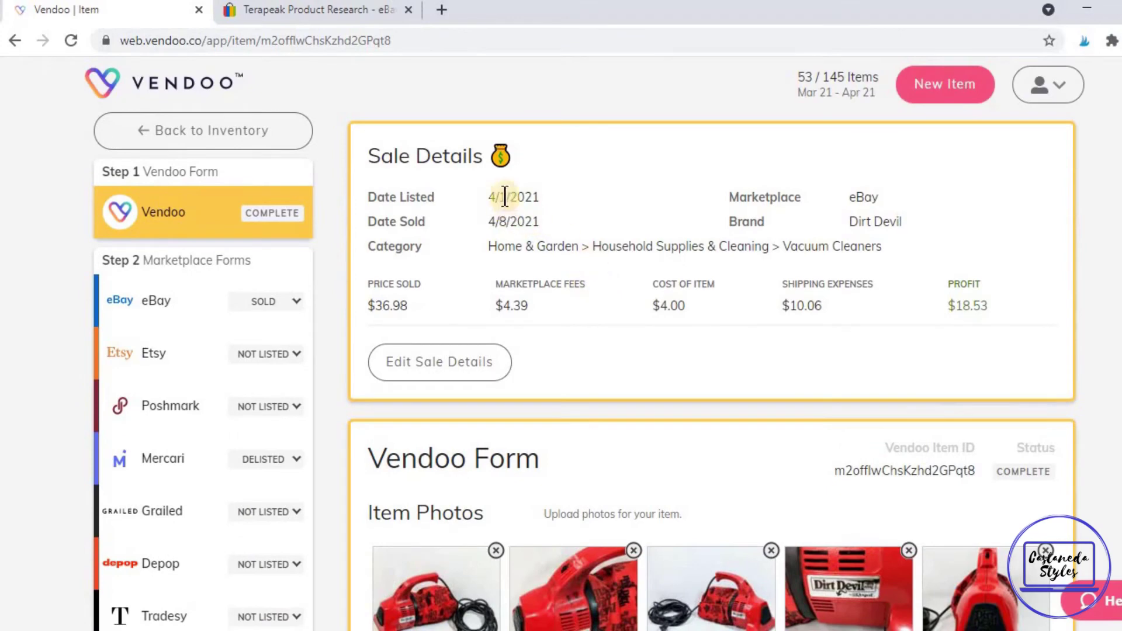
{"action": "key", "text": "super+alt+d"}
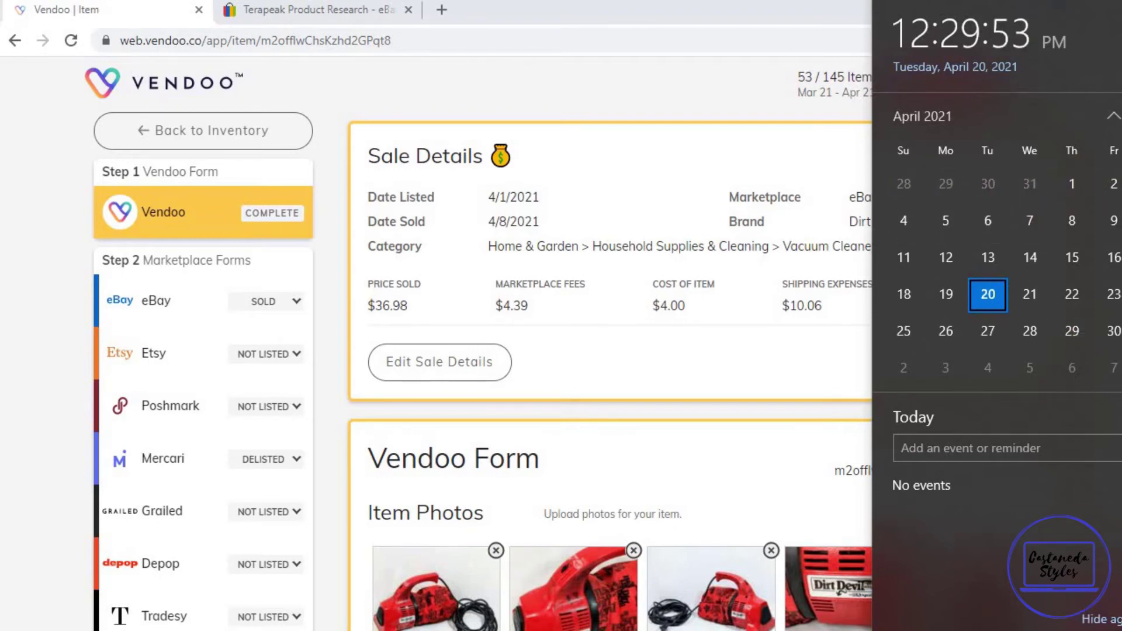
{"action": "left_click", "coordinate": [835, 464]}
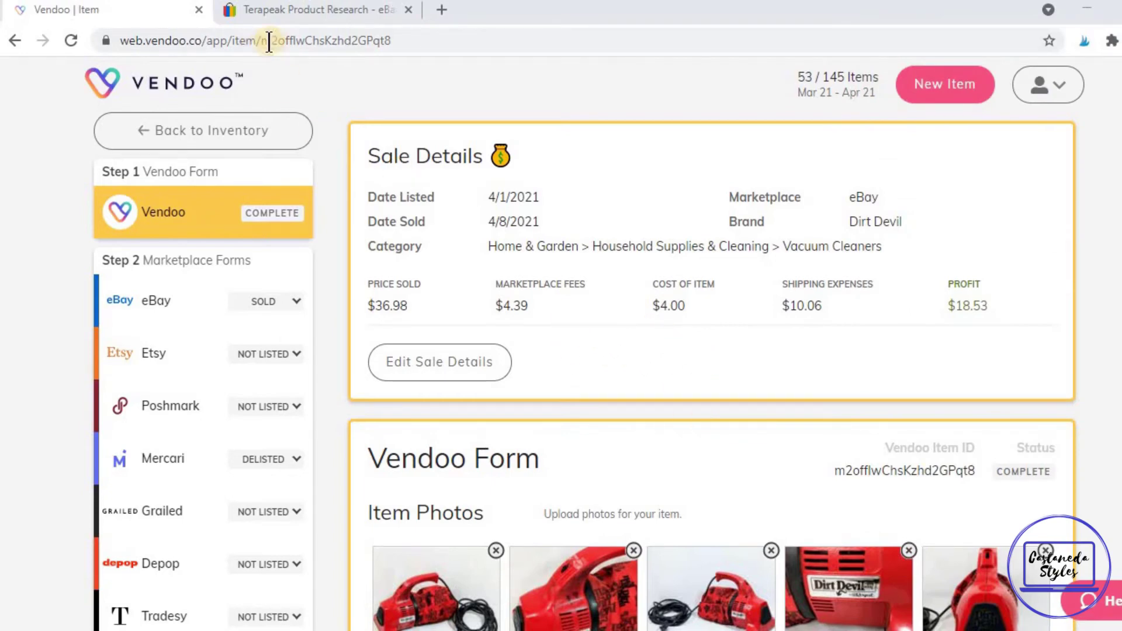
{"action": "left_click", "coordinate": [292, 11]}
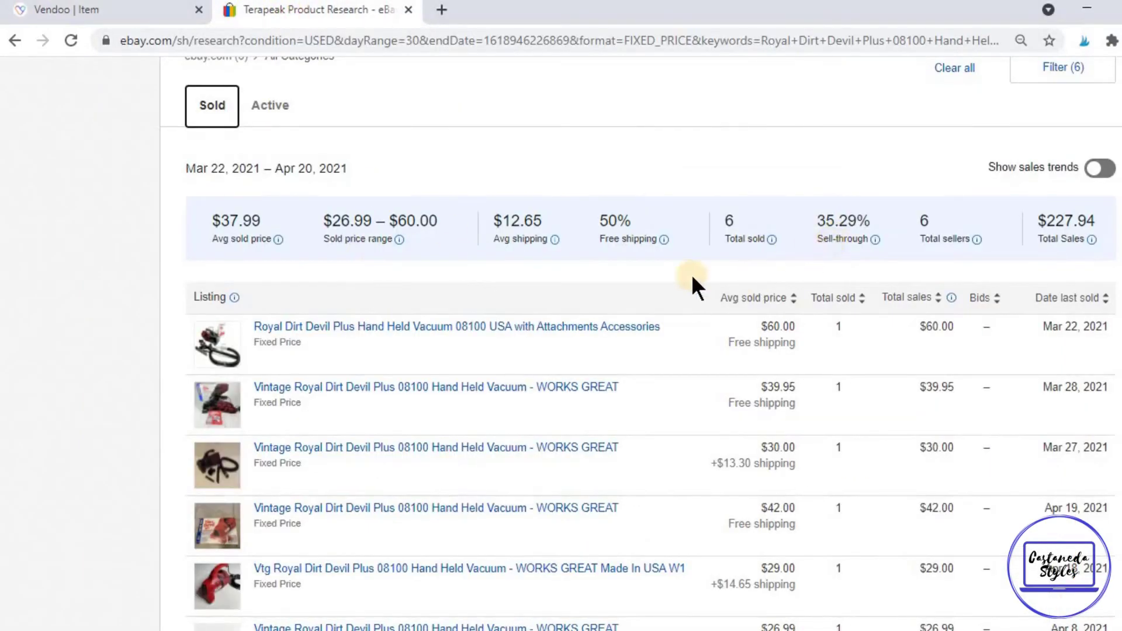
{"action": "scroll", "coordinate": [692, 275], "scroll_direction": "up", "scroll_amount": 1}
{"action": "scroll", "coordinate": [518, 284], "scroll_direction": "up", "scroll_amount": 1}
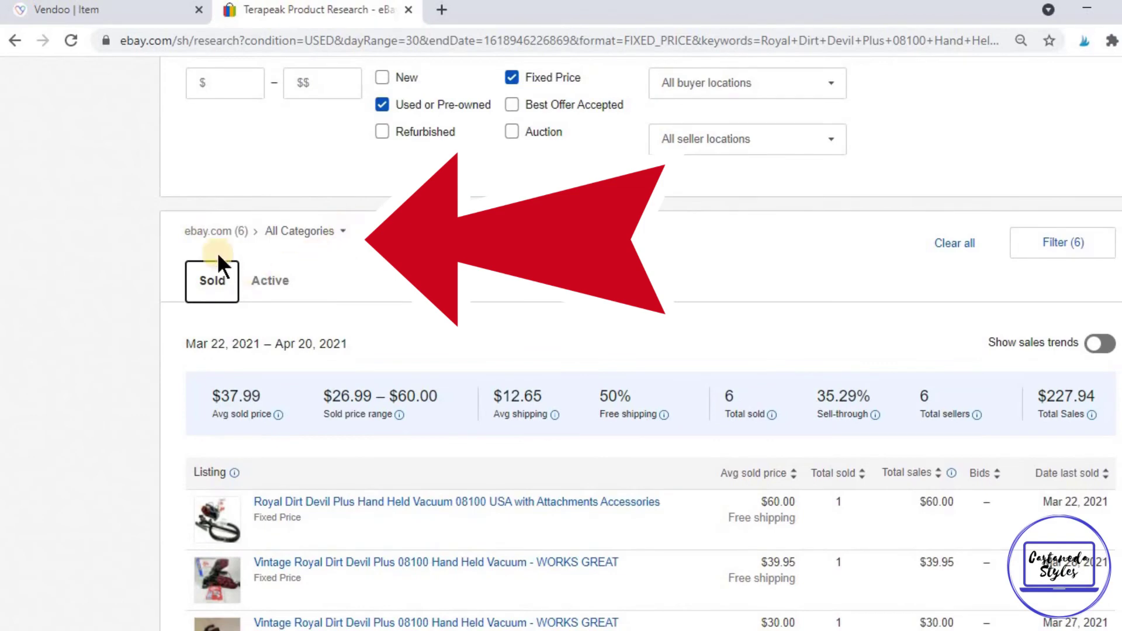
{"action": "scroll", "coordinate": [598, 298], "scroll_direction": "up", "scroll_amount": 3}
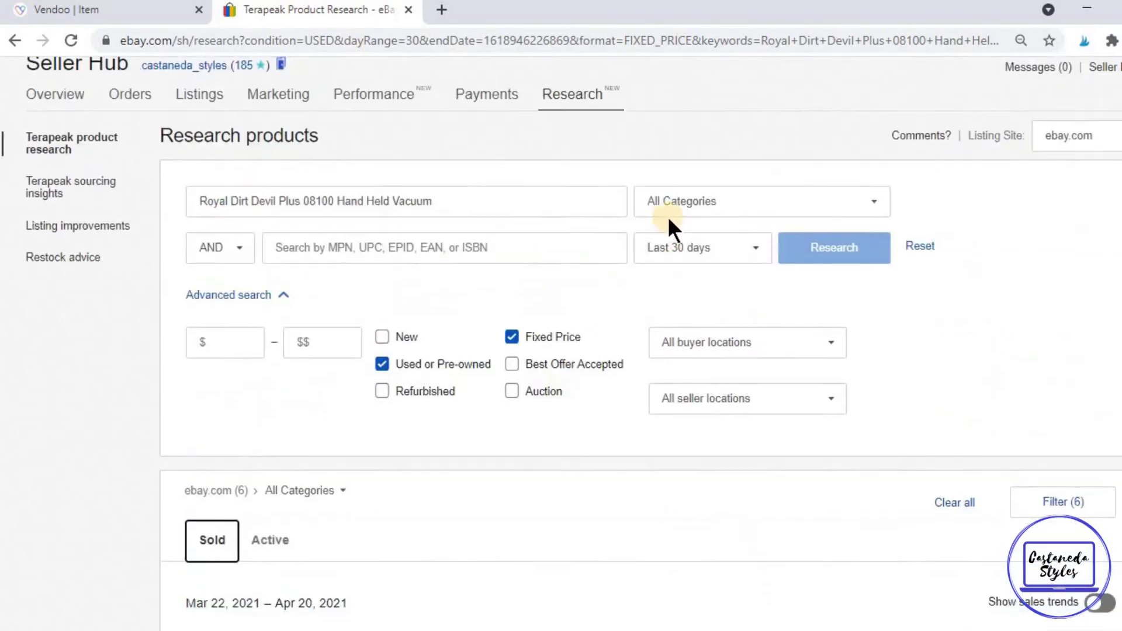
{"action": "scroll", "coordinate": [434, 366], "scroll_direction": "down", "scroll_amount": 2}
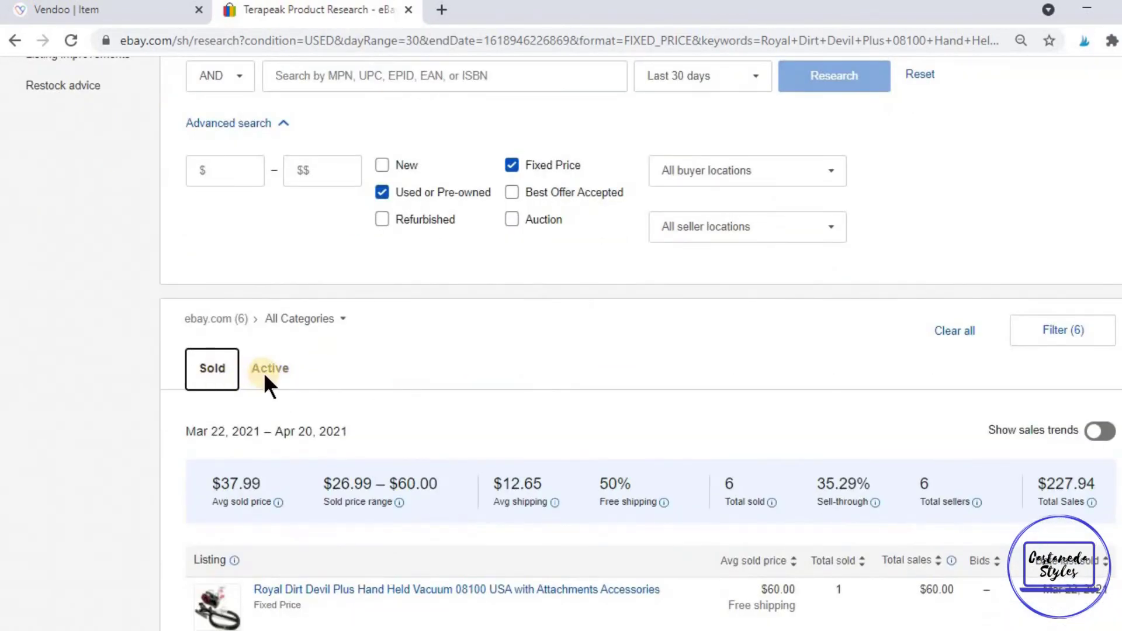
- View the active Dirt Devil 08100 listings sorted by listing price, highest first
{"action": "left_click", "coordinate": [266, 370]}
{"action": "scroll", "coordinate": [380, 362], "scroll_direction": "down", "scroll_amount": 1}
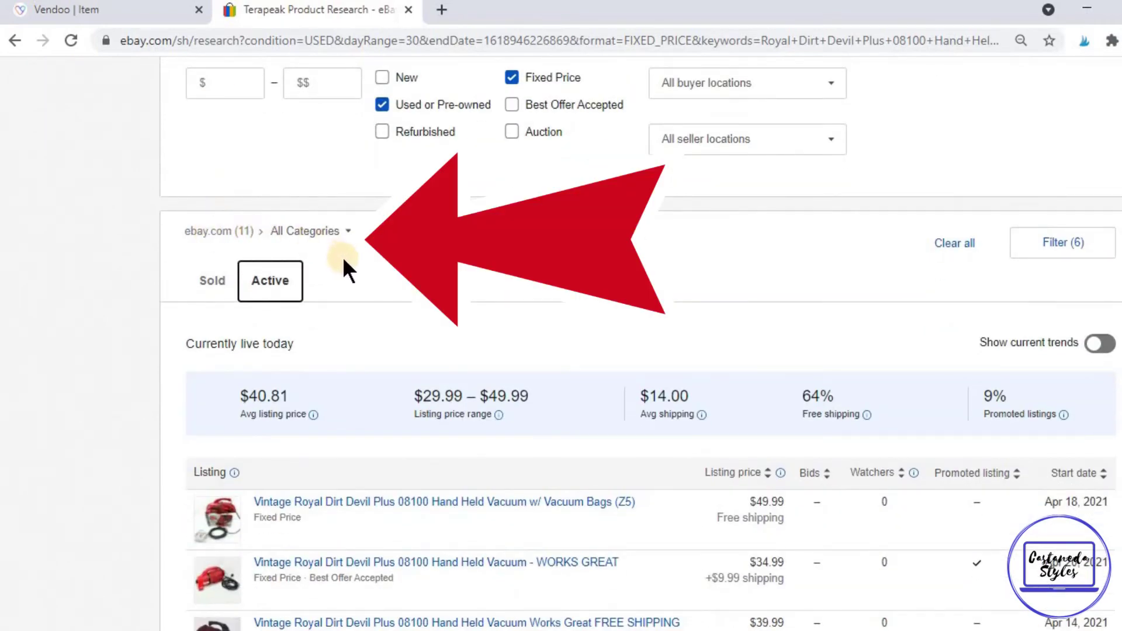
{"action": "scroll", "coordinate": [515, 390], "scroll_direction": "down", "scroll_amount": 2}
{"action": "scroll", "coordinate": [585, 395], "scroll_direction": "down", "scroll_amount": 1}
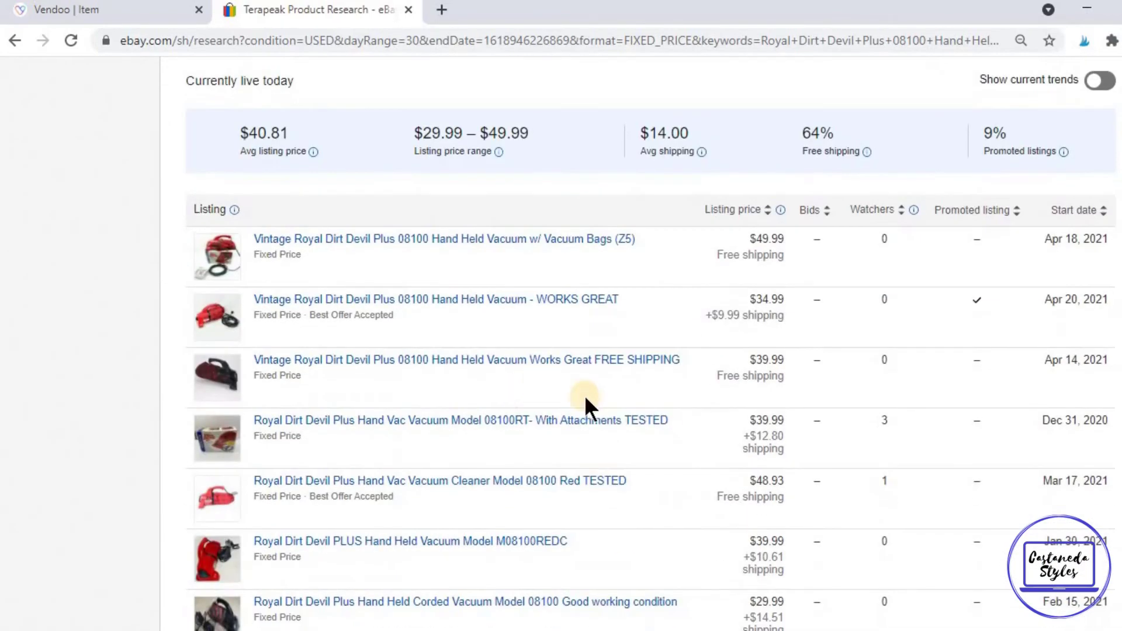
{"action": "scroll", "coordinate": [681, 427], "scroll_direction": "down", "scroll_amount": 1}
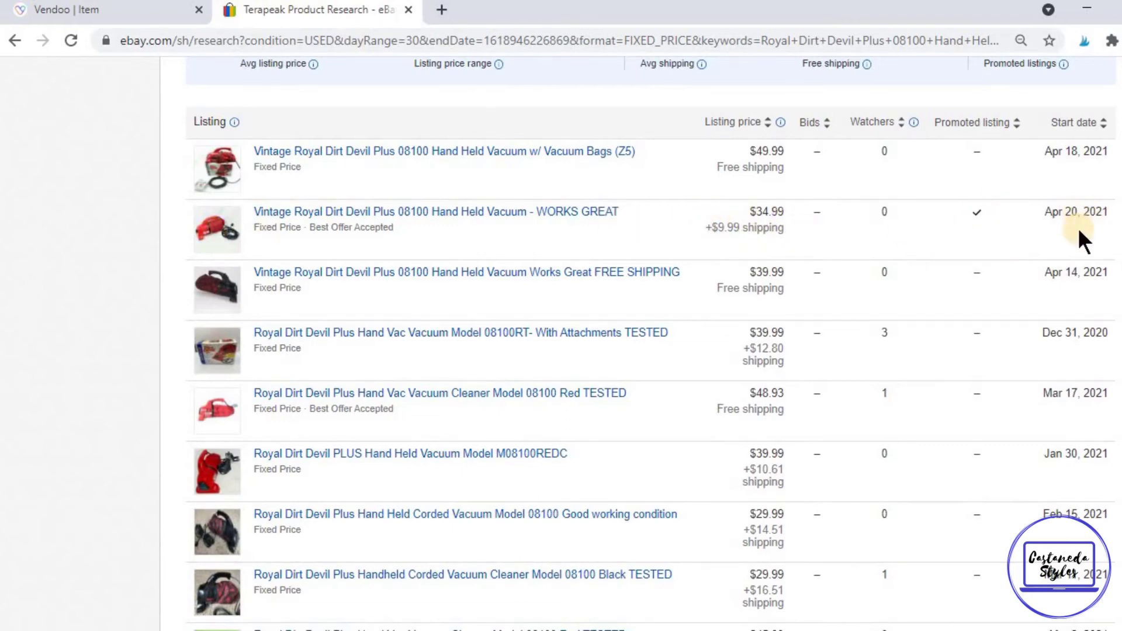
{"action": "scroll", "coordinate": [251, 456], "scroll_direction": "down", "scroll_amount": 2}
{"action": "scroll", "coordinate": [251, 484], "scroll_direction": "down", "scroll_amount": 1}
{"action": "scroll", "coordinate": [242, 474], "scroll_direction": "up", "scroll_amount": 3}
{"action": "scroll", "coordinate": [242, 465], "scroll_direction": "up", "scroll_amount": 1}
{"action": "scroll", "coordinate": [241, 466], "scroll_direction": "up", "scroll_amount": 1}
{"action": "scroll", "coordinate": [738, 211], "scroll_direction": "up", "scroll_amount": 1}
{"action": "left_click", "coordinate": [741, 305]}
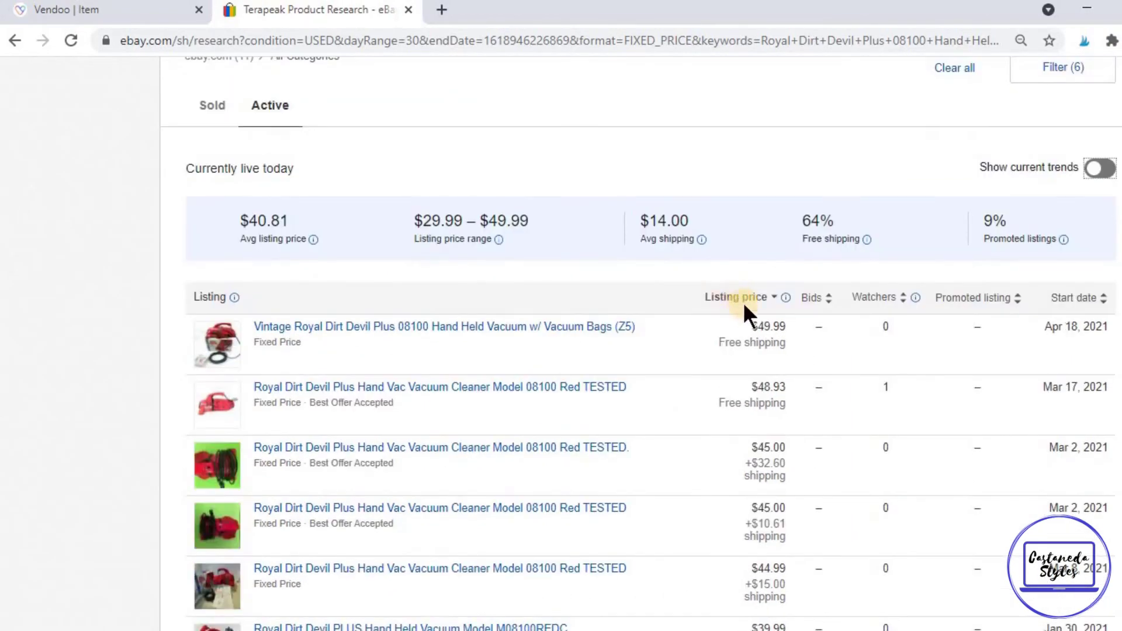
{"action": "scroll", "coordinate": [742, 302], "scroll_direction": "down", "scroll_amount": 2}
{"action": "scroll", "coordinate": [757, 347], "scroll_direction": "down", "scroll_amount": 4}
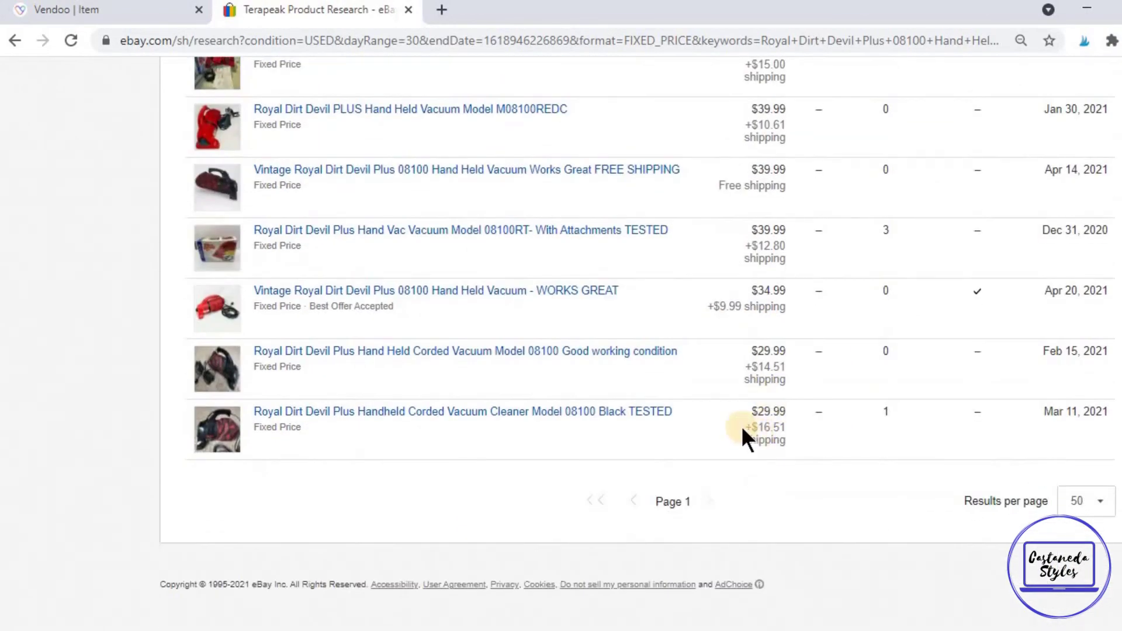
{"action": "scroll", "coordinate": [741, 436], "scroll_direction": "up", "scroll_amount": 2}
{"action": "scroll", "coordinate": [744, 389], "scroll_direction": "up", "scroll_amount": 3}
{"action": "scroll", "coordinate": [729, 393], "scroll_direction": "up", "scroll_amount": 2}
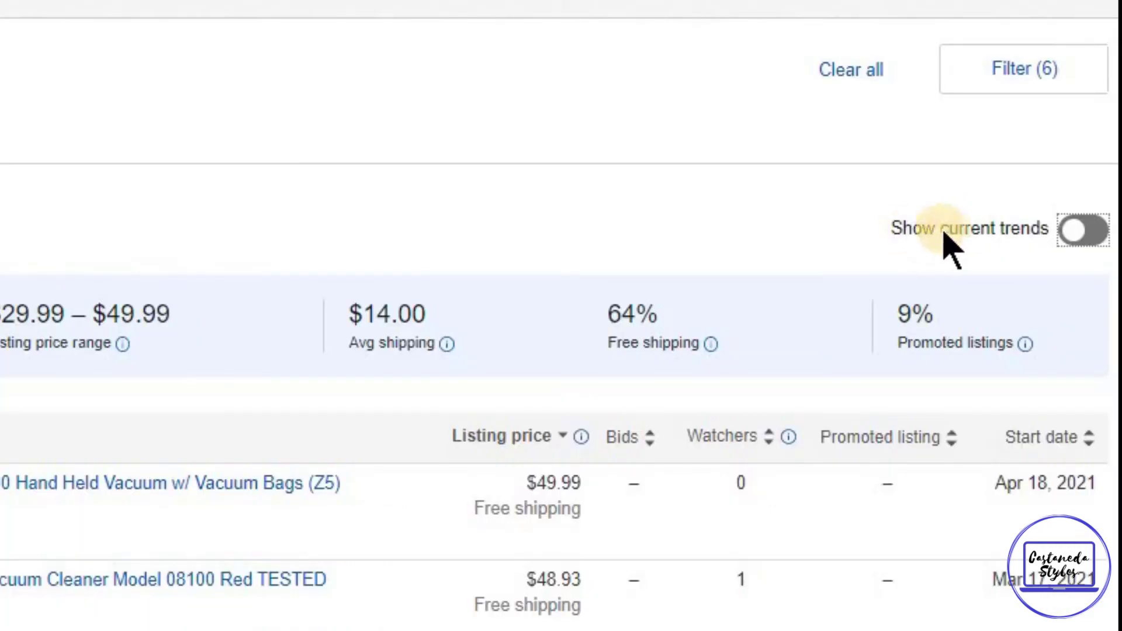
- Turn on Show current trends to display the listing-price distribution chart
{"action": "left_click", "coordinate": [1079, 229]}
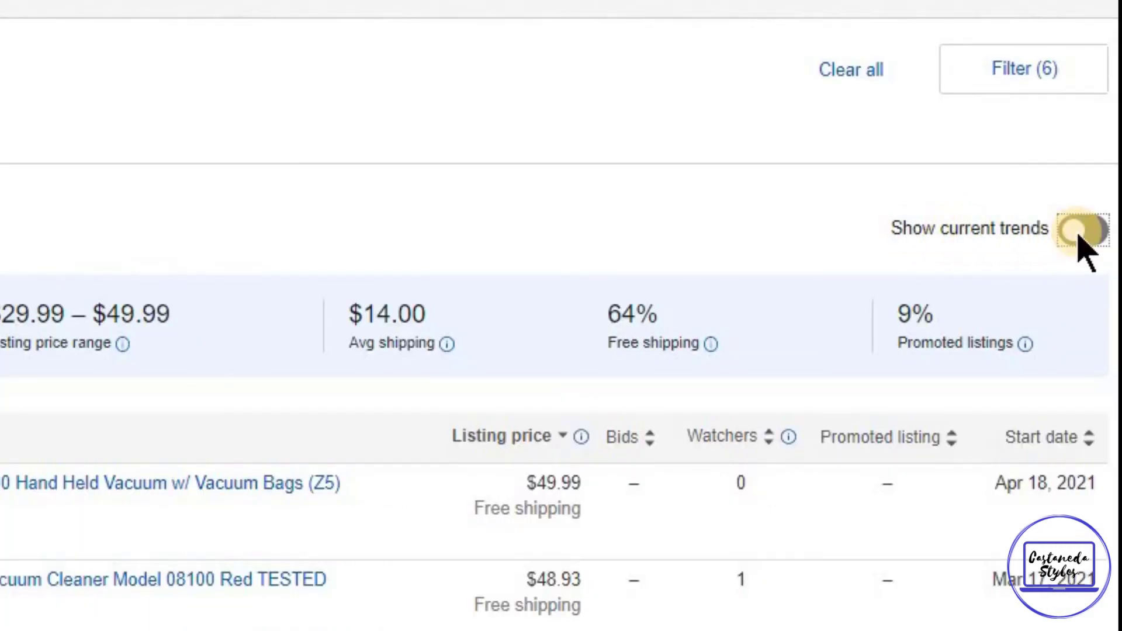
{"action": "scroll", "coordinate": [964, 266], "scroll_direction": "down", "scroll_amount": 2}
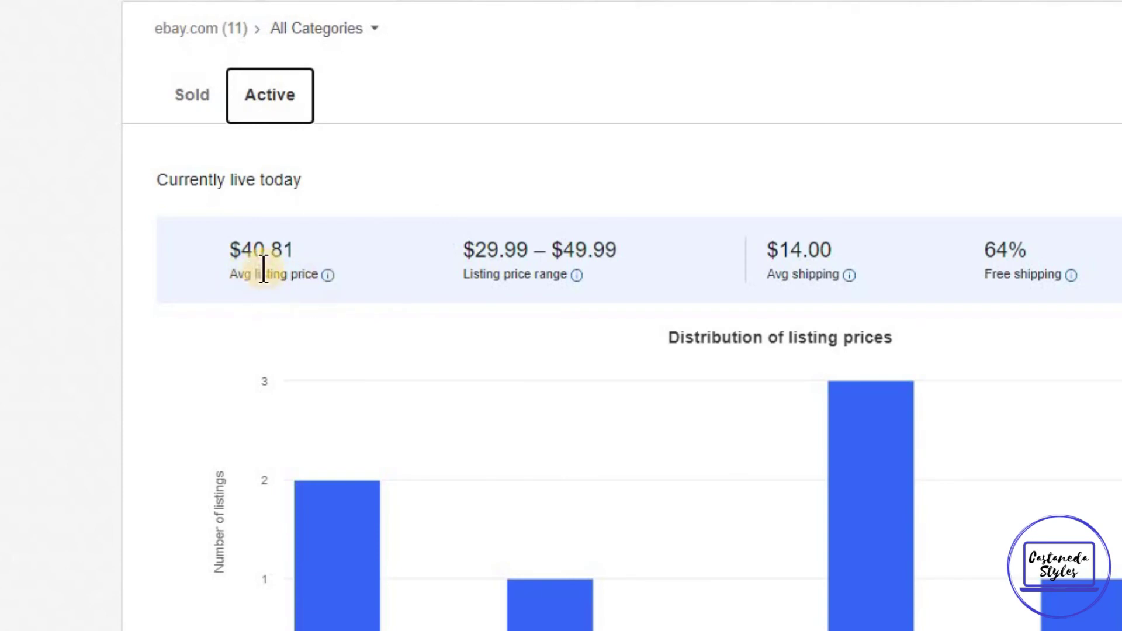
- Compare the Terapeak sold results against the Vendoo sale details and return to Terapeak
{"action": "left_click", "coordinate": [200, 96]}
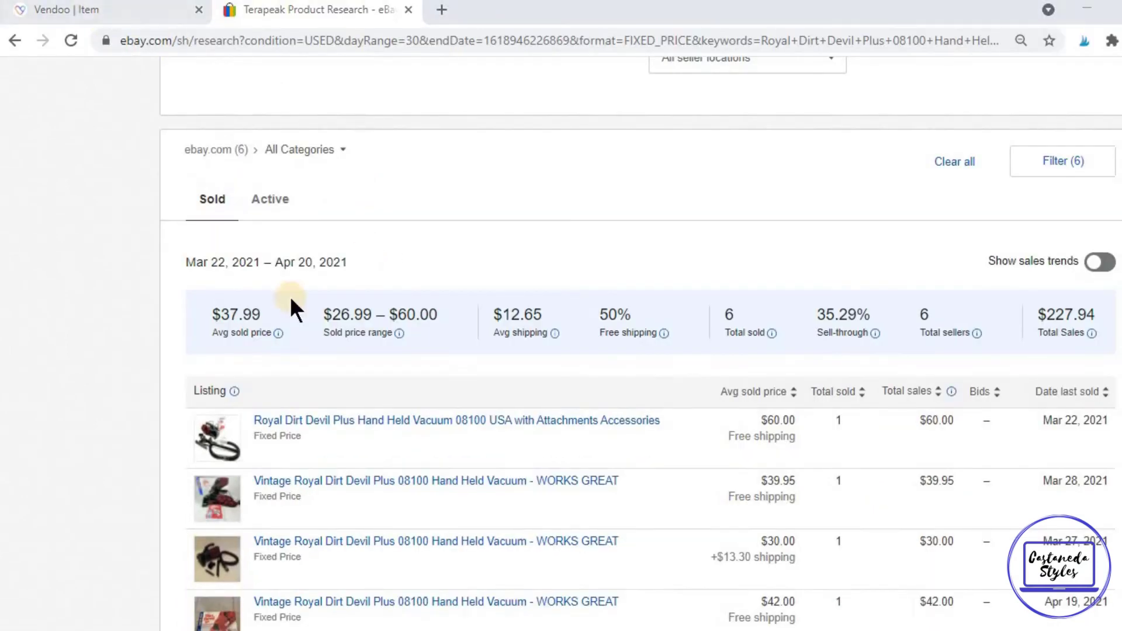
{"action": "left_click", "coordinate": [118, 11]}
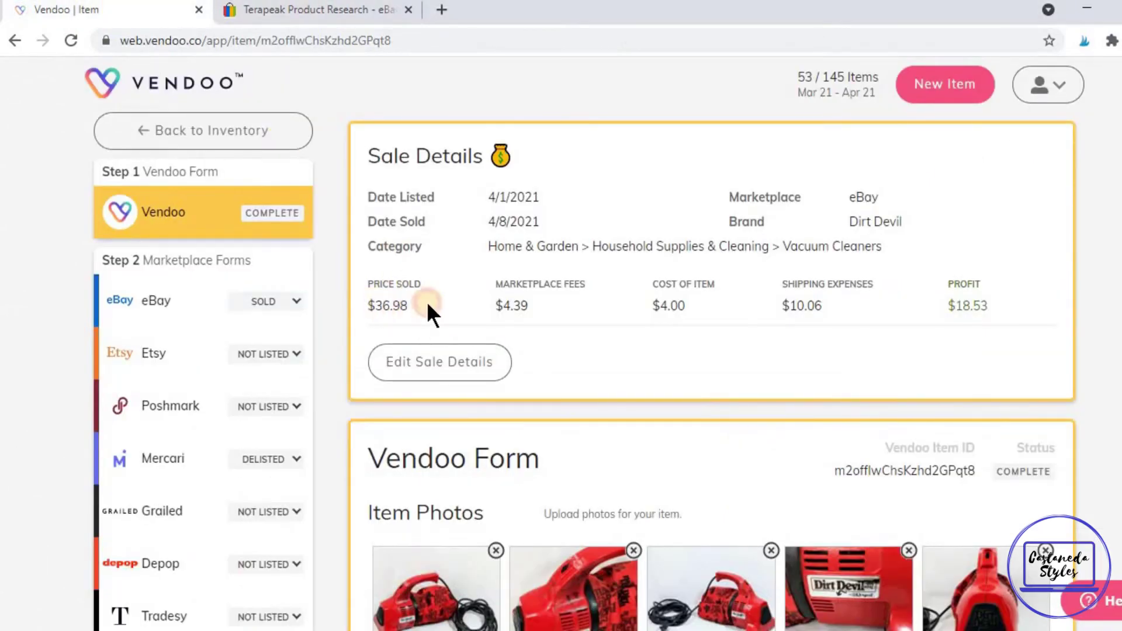
{"action": "left_click", "coordinate": [317, 7]}
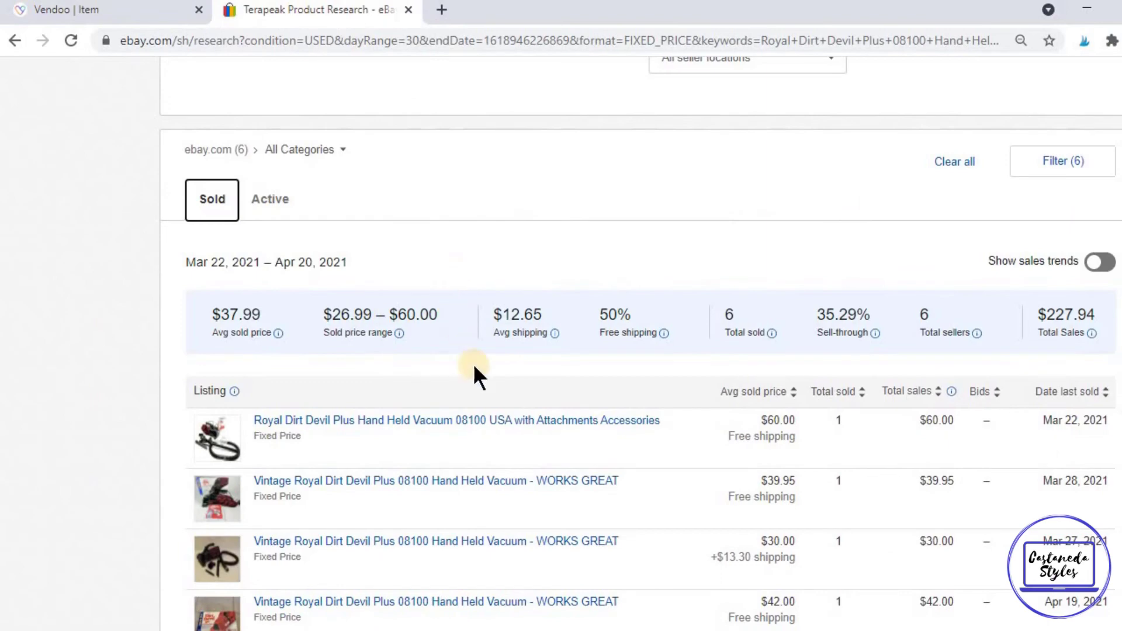
{"action": "scroll", "coordinate": [472, 364], "scroll_direction": "down", "scroll_amount": 2}
{"action": "scroll", "coordinate": [480, 381], "scroll_direction": "down", "scroll_amount": 1}
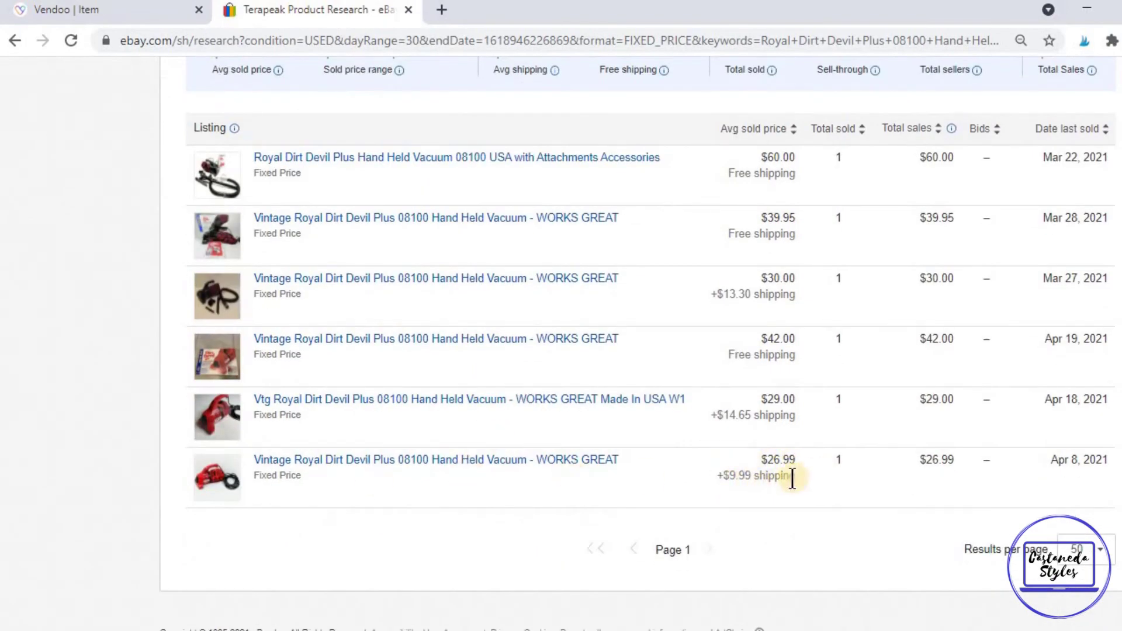
{"action": "scroll", "coordinate": [754, 484], "scroll_direction": "up", "scroll_amount": 1}
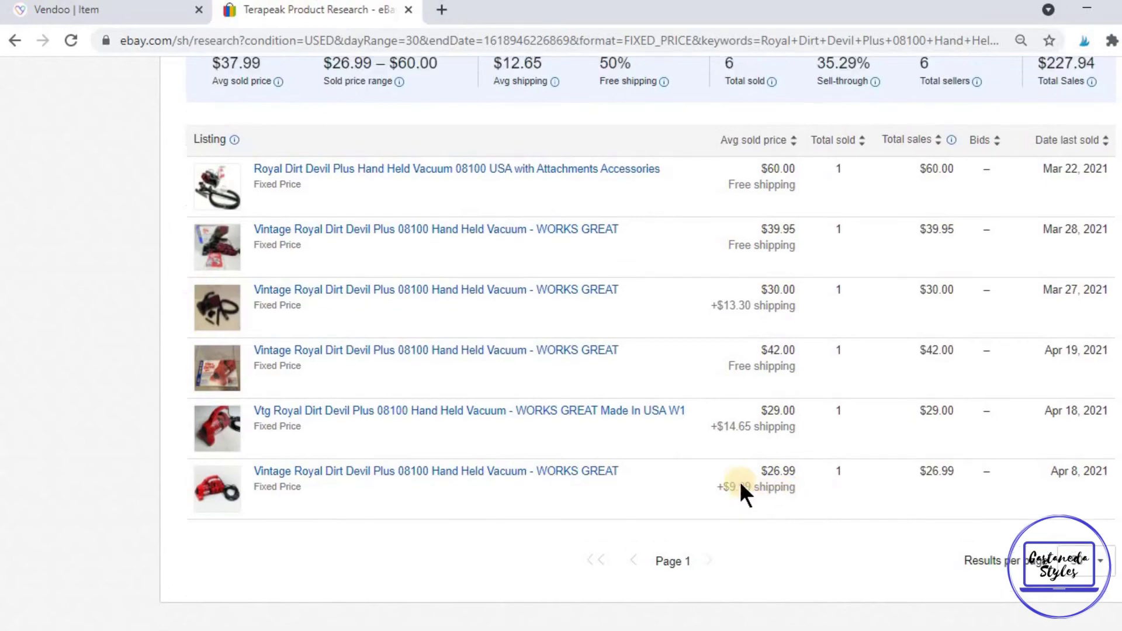
{"action": "scroll", "coordinate": [526, 263], "scroll_direction": "up", "scroll_amount": 2}
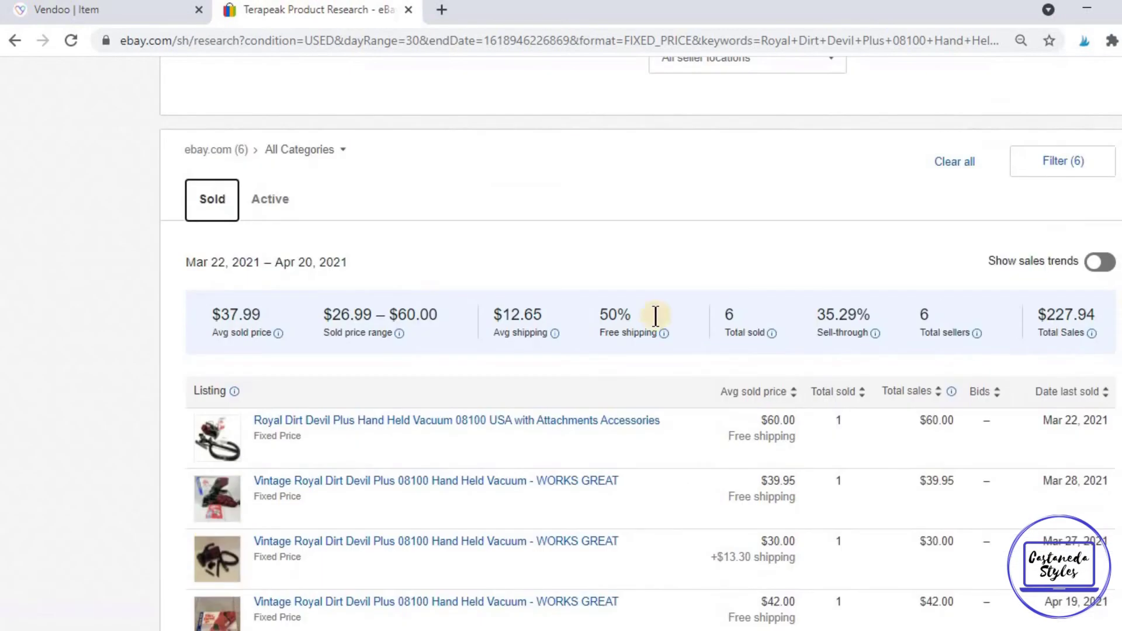
{"action": "scroll", "coordinate": [415, 409], "scroll_direction": "down", "scroll_amount": 3}
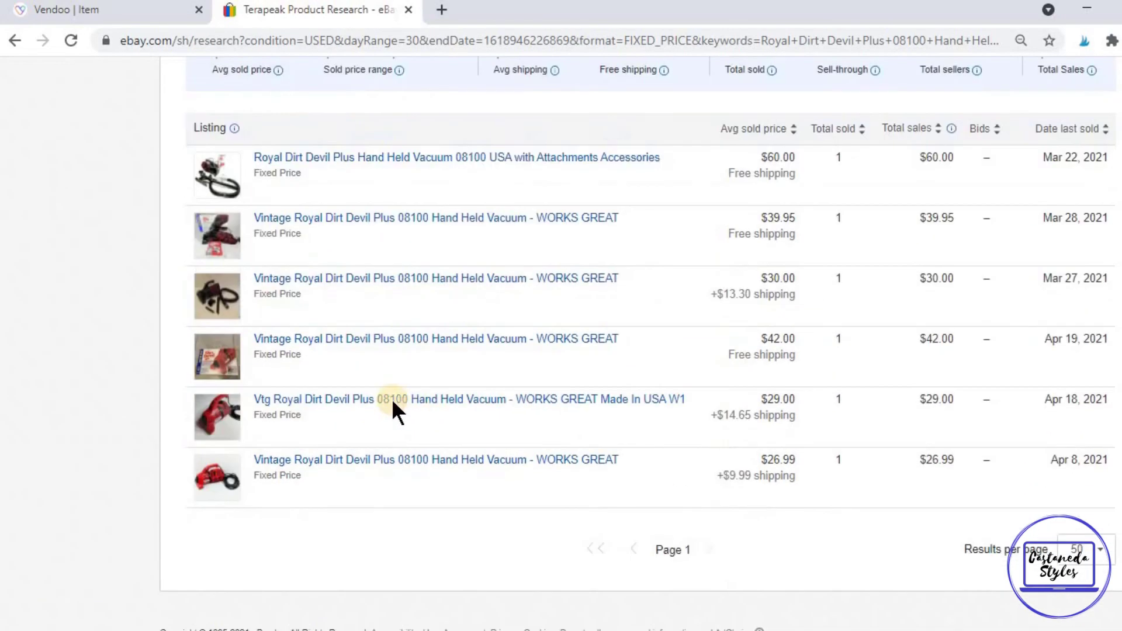
{"action": "scroll", "coordinate": [392, 400], "scroll_direction": "up", "scroll_amount": 1}
{"action": "scroll", "coordinate": [269, 150], "scroll_direction": "up", "scroll_amount": 2}
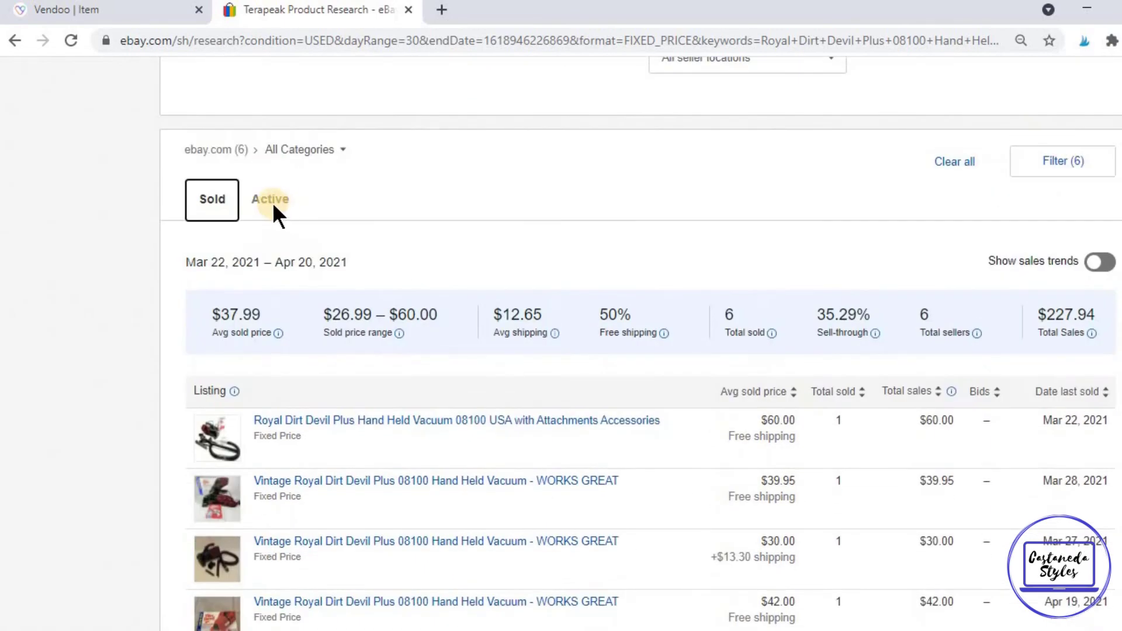
- View the active Dirt Devil 08100 listings as a table, checking Sold briefly before returning to Active
{"action": "left_click", "coordinate": [272, 203]}
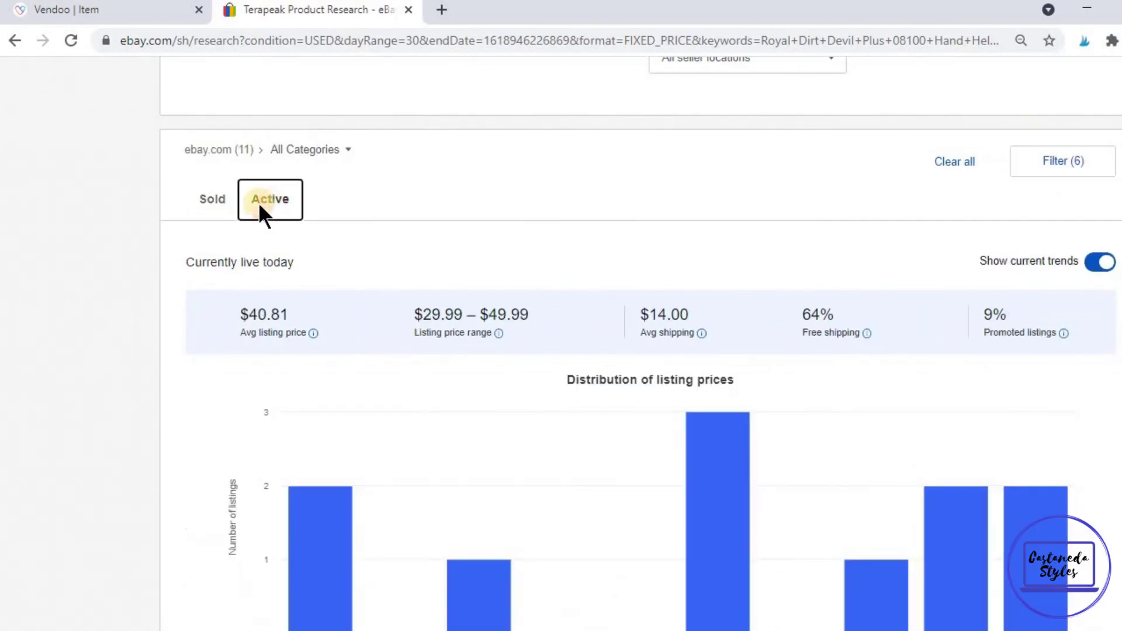
{"action": "left_click", "coordinate": [1100, 263]}
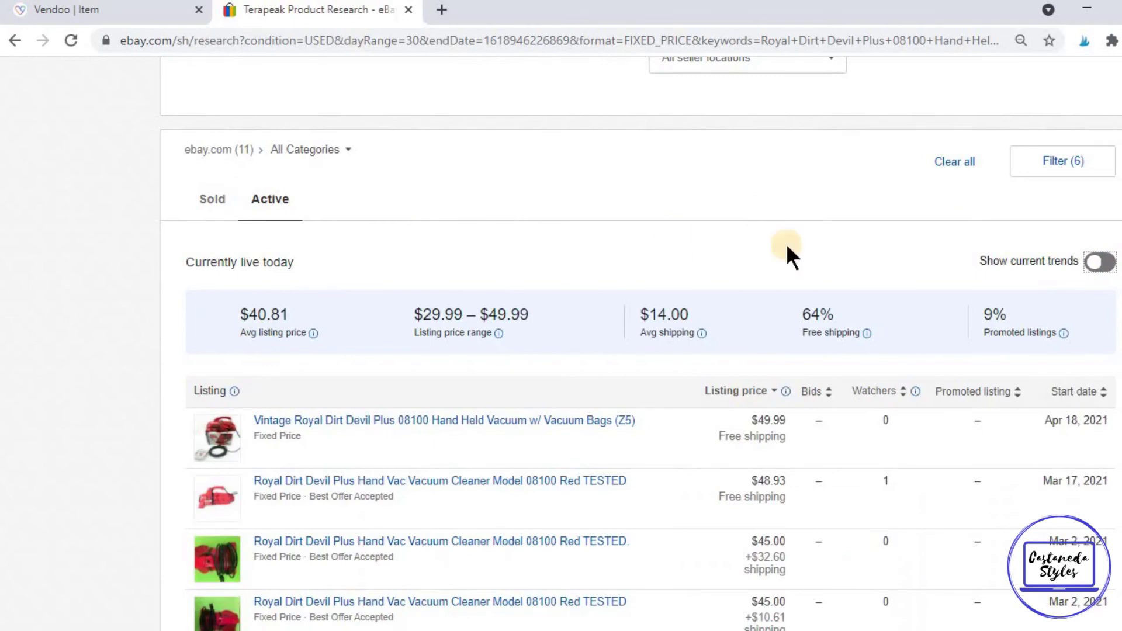
{"action": "scroll", "coordinate": [827, 251], "scroll_direction": "down", "scroll_amount": 2}
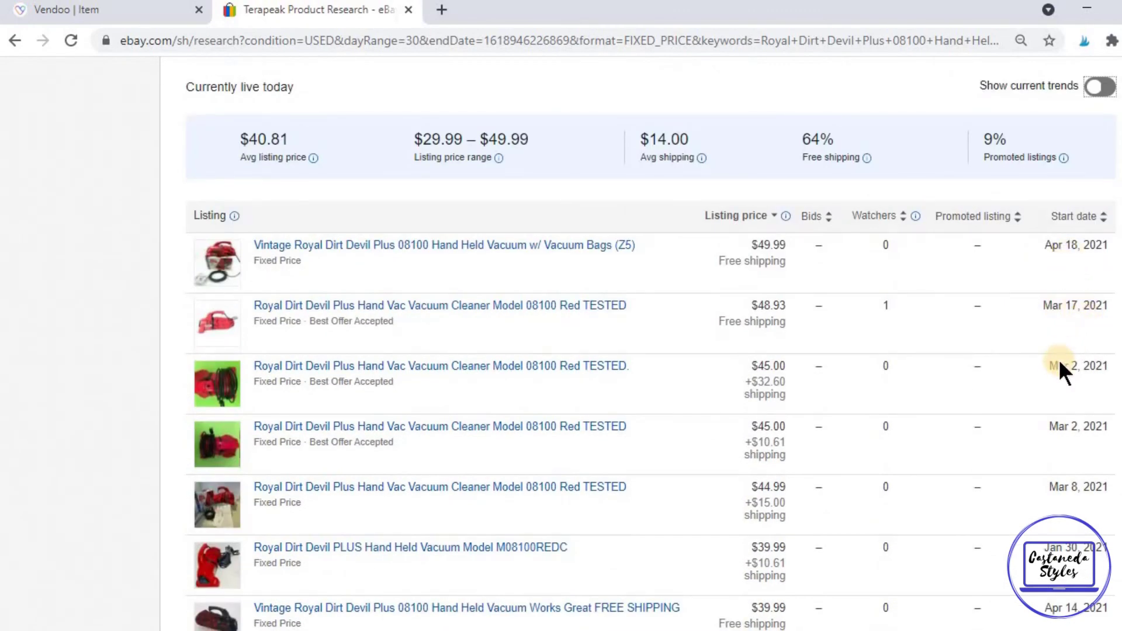
{"action": "scroll", "coordinate": [1061, 363], "scroll_direction": "down", "scroll_amount": 1}
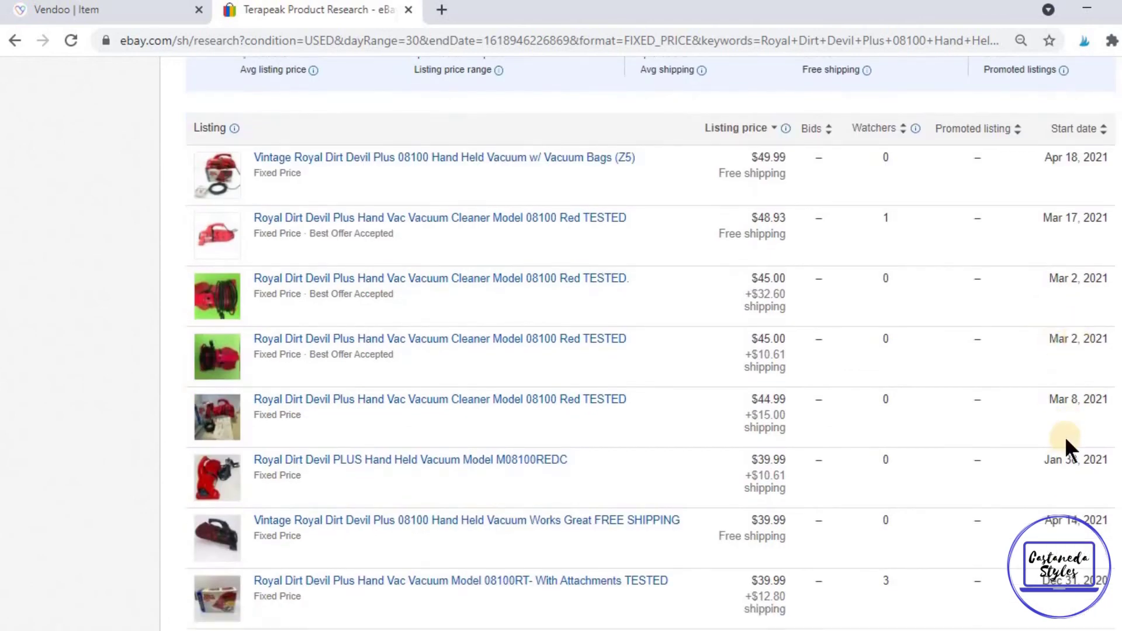
{"action": "scroll", "coordinate": [1065, 436], "scroll_direction": "down", "scroll_amount": 1}
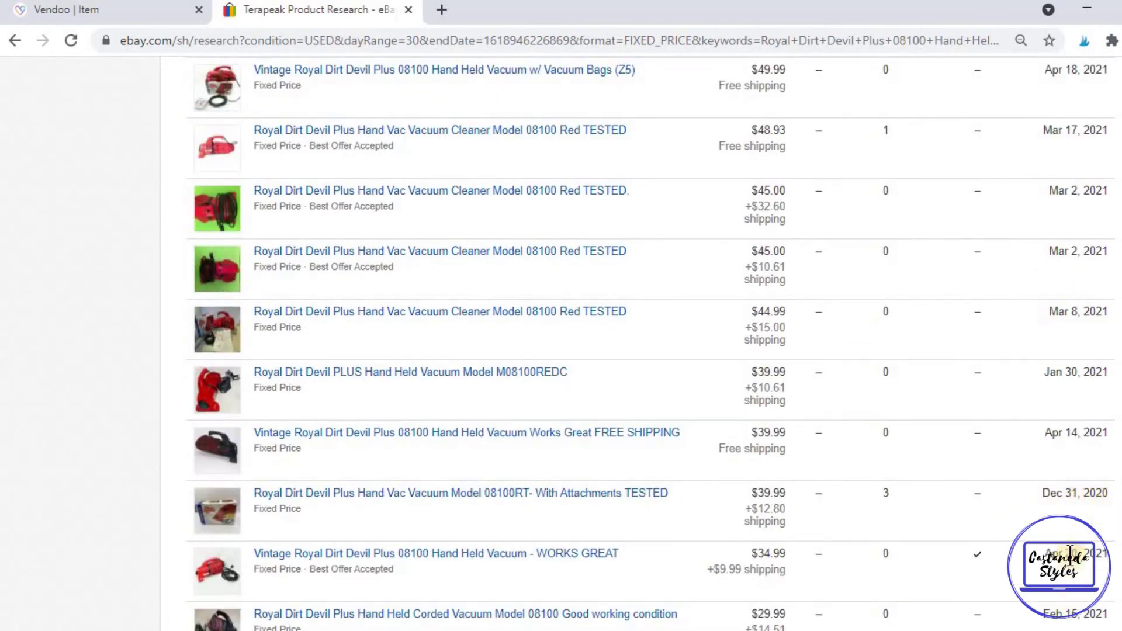
{"action": "scroll", "coordinate": [1047, 401], "scroll_direction": "up", "scroll_amount": 1}
{"action": "scroll", "coordinate": [1048, 401], "scroll_direction": "up", "scroll_amount": 2}
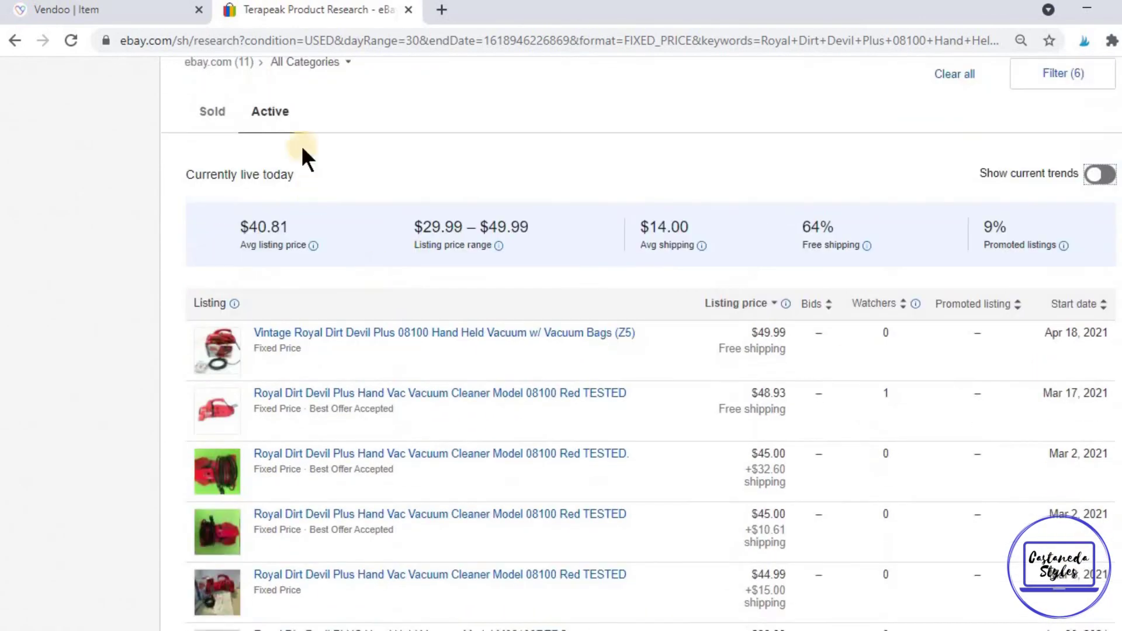
{"action": "scroll", "coordinate": [1057, 508], "scroll_direction": "down", "scroll_amount": 2}
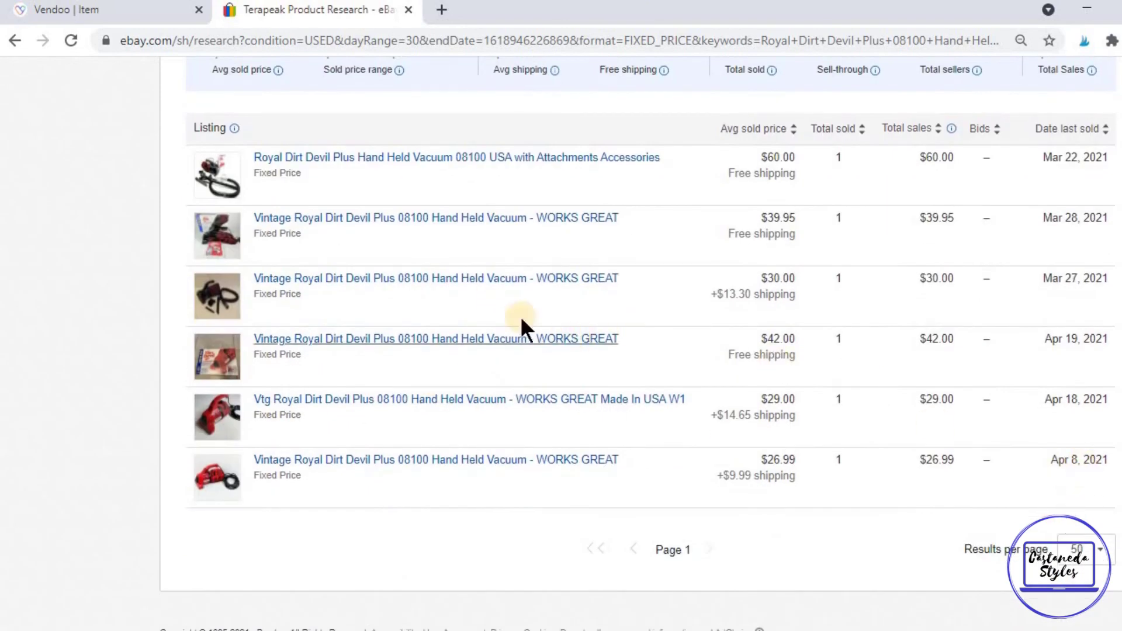
{"action": "scroll", "coordinate": [396, 290], "scroll_direction": "up", "scroll_amount": 2}
{"action": "left_click", "coordinate": [265, 114]}
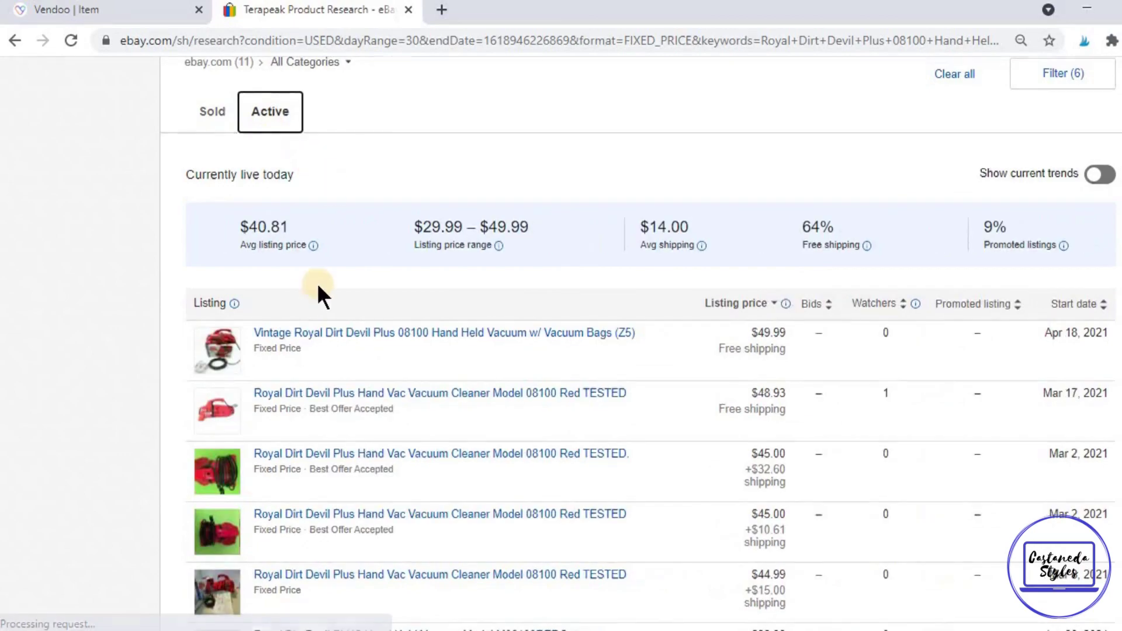
{"action": "scroll", "coordinate": [369, 351], "scroll_direction": "down", "scroll_amount": 2}
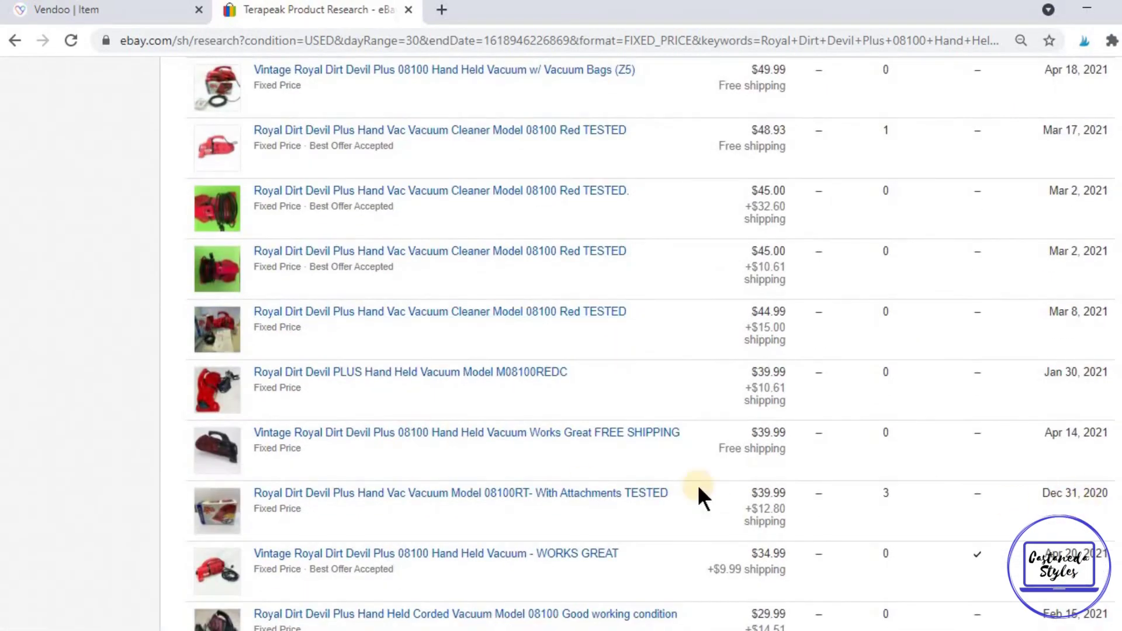
{"action": "scroll", "coordinate": [290, 421], "scroll_direction": "down", "scroll_amount": 1}
{"action": "scroll", "coordinate": [287, 406], "scroll_direction": "down", "scroll_amount": 2}
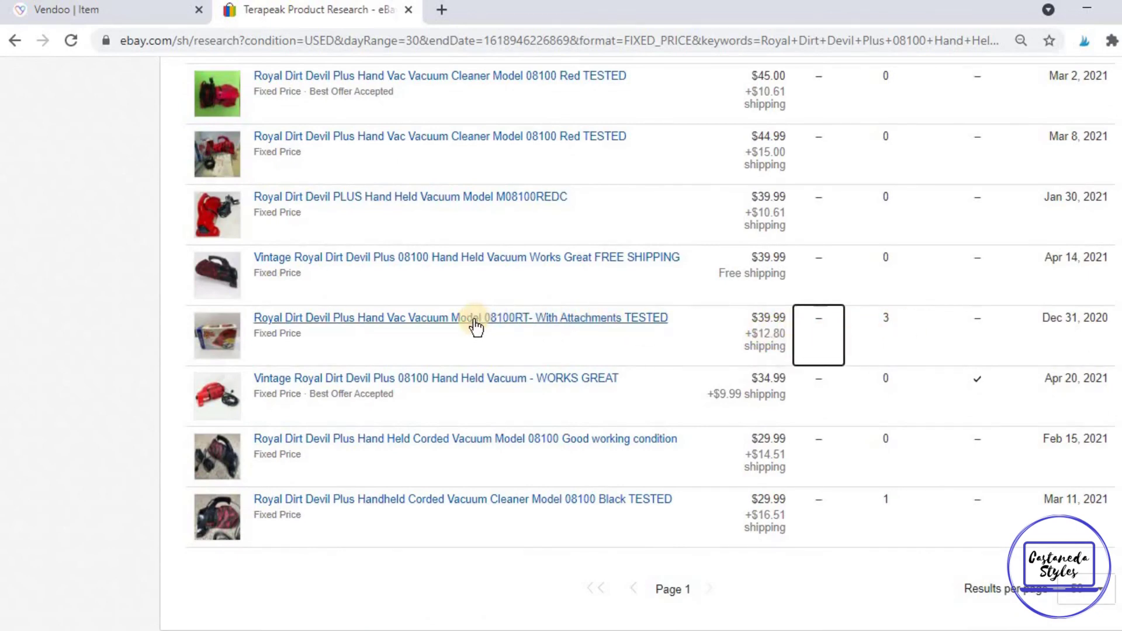
- Open the $39.99 Royal Dirt Devil Plus 08100RT With Attachments listing in a new tab
{"action": "left_click", "coordinate": [315, 320]}
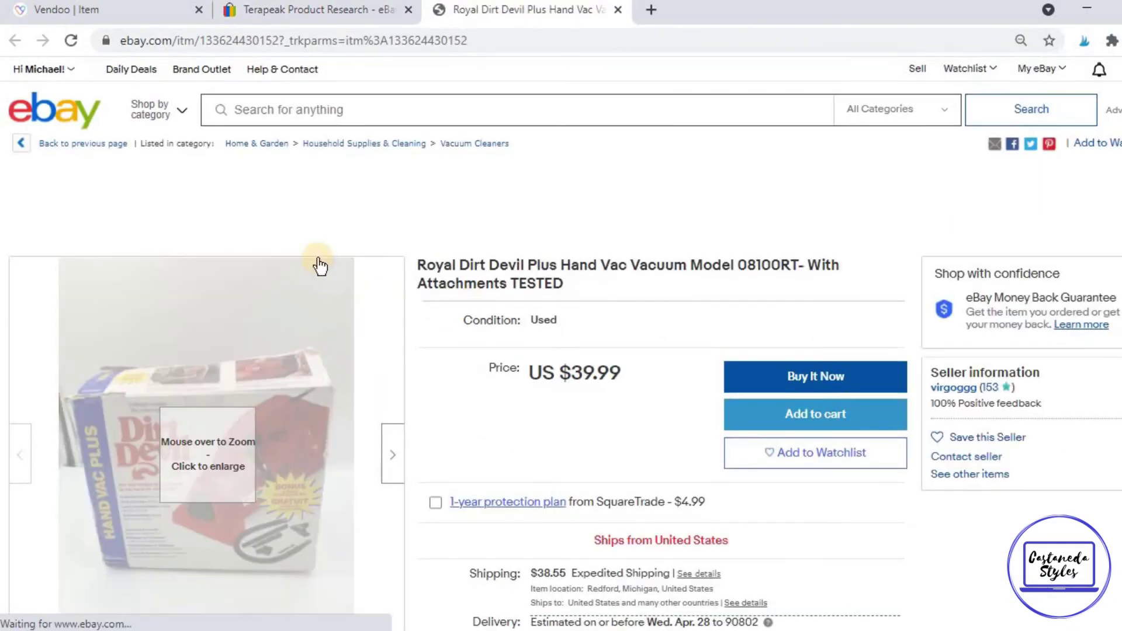
{"action": "scroll", "coordinate": [491, 311], "scroll_direction": "down", "scroll_amount": 1}
{"action": "scroll", "coordinate": [314, 378], "scroll_direction": "down", "scroll_amount": 2}
{"action": "scroll", "coordinate": [118, 359], "scroll_direction": "down", "scroll_amount": 1}
{"action": "scroll", "coordinate": [217, 359], "scroll_direction": "up", "scroll_amount": 1}
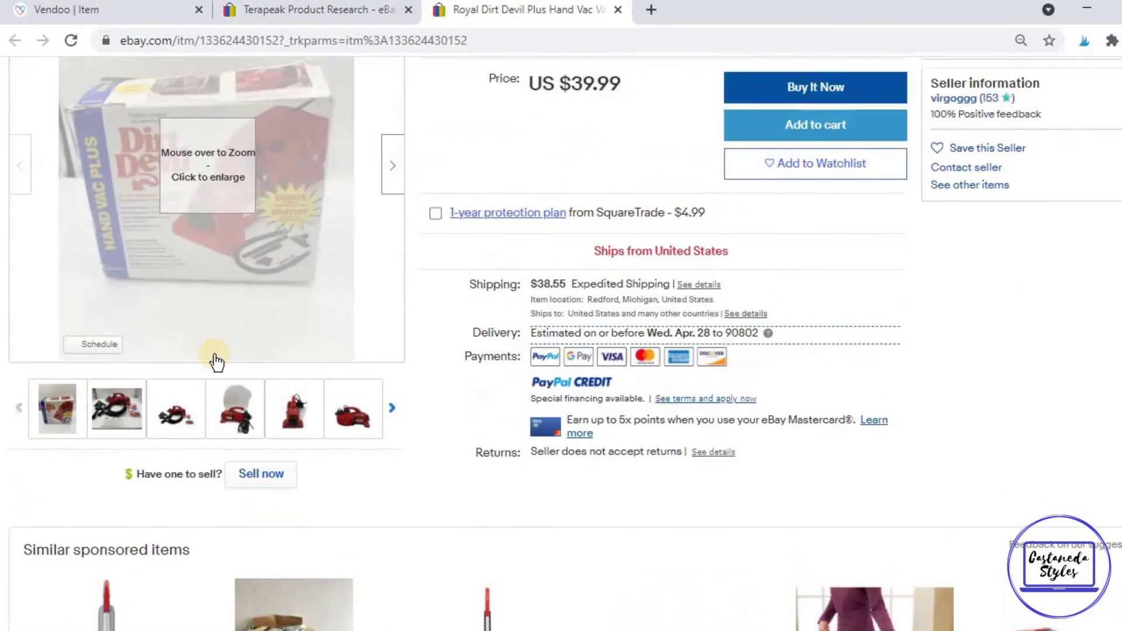
{"action": "scroll", "coordinate": [346, 293], "scroll_direction": "up", "scroll_amount": 1}
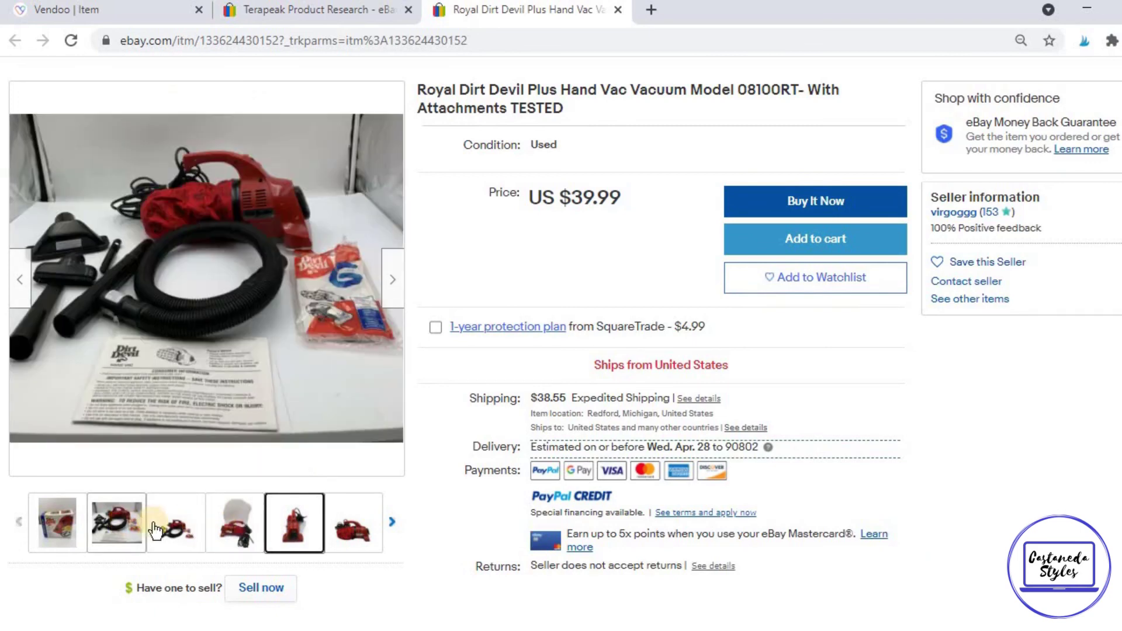
- Return to Terapeak, mark the $12.80 shipping cost, and compare Sold versus Active listings again
{"action": "left_click", "coordinate": [318, 12]}
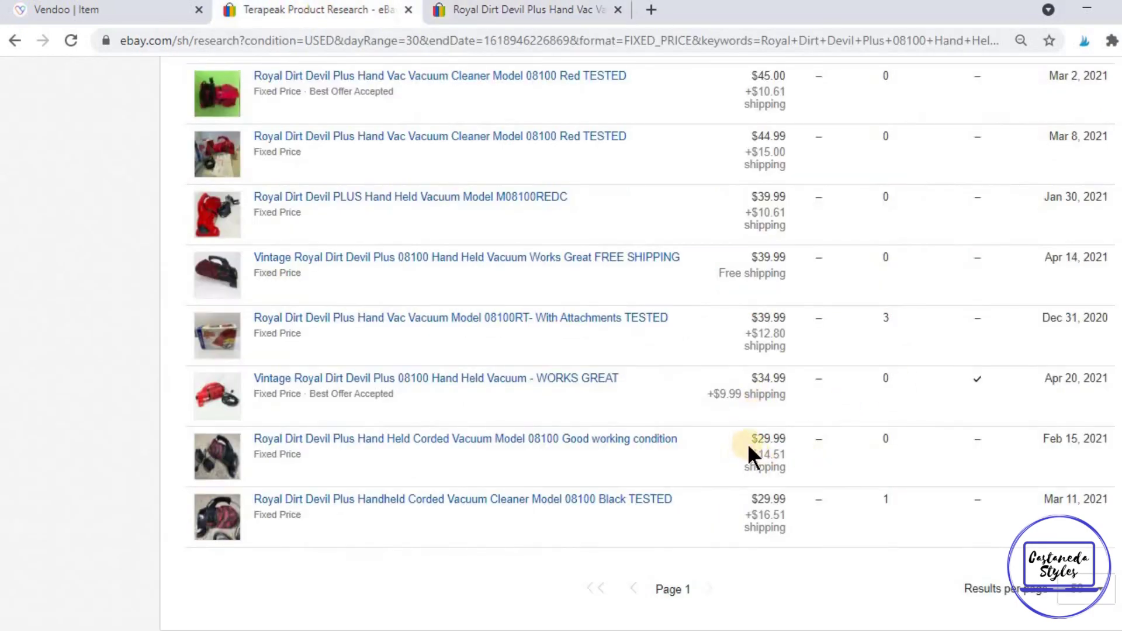
{"action": "left_click_drag", "start_coordinate": [750, 334], "coordinate": [784, 335]}
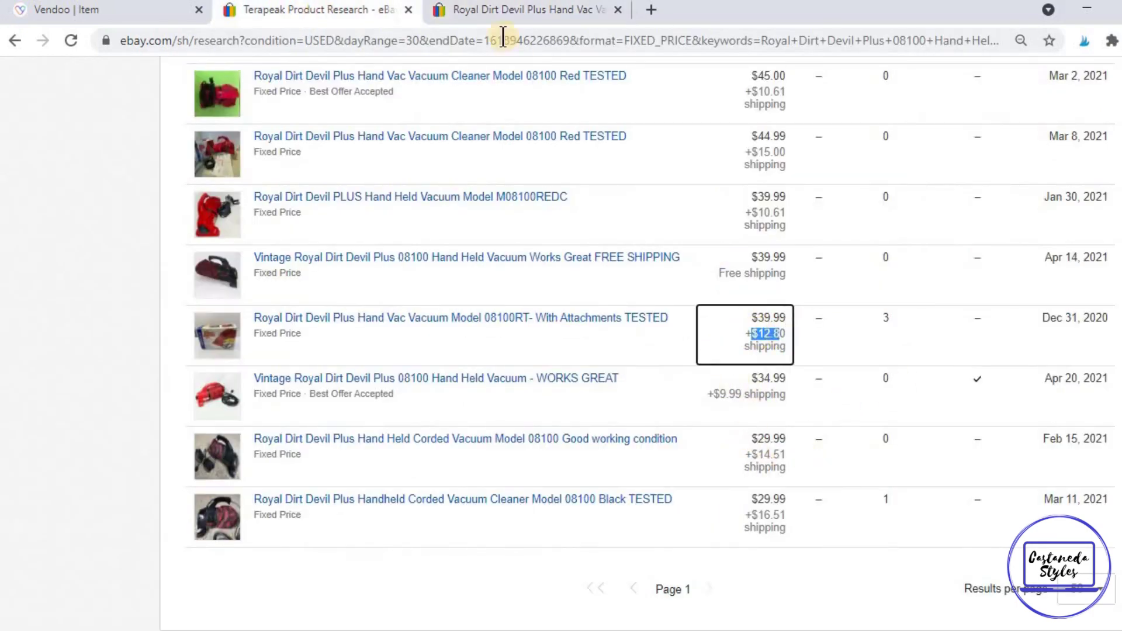
{"action": "scroll", "coordinate": [624, 387], "scroll_direction": "up", "scroll_amount": 2}
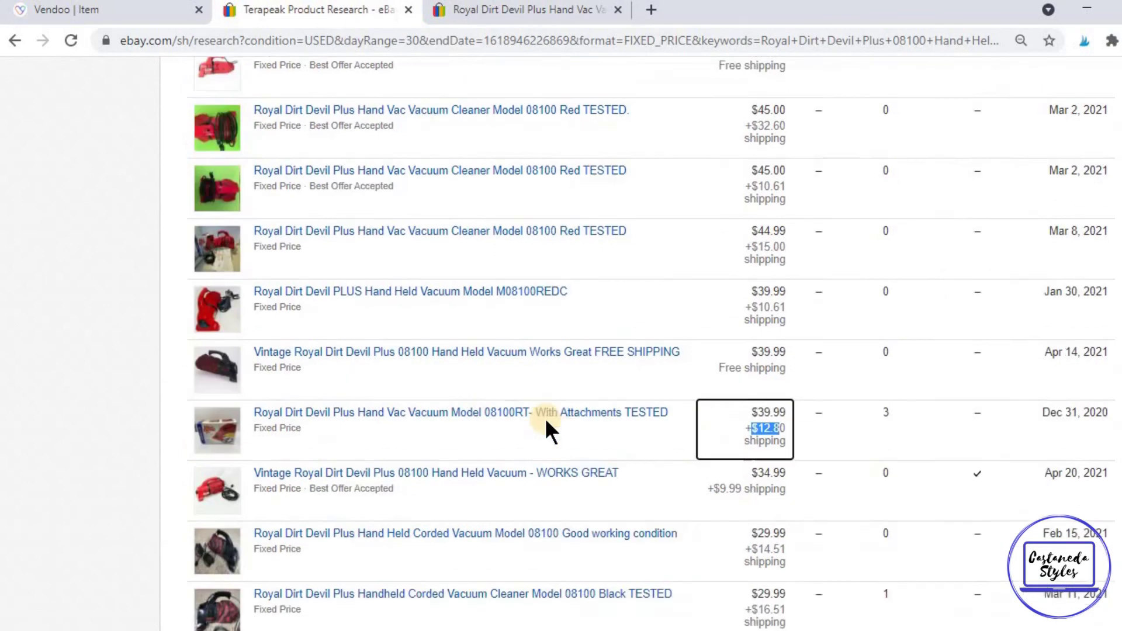
{"action": "scroll", "coordinate": [549, 427], "scroll_direction": "up", "scroll_amount": 3}
{"action": "scroll", "coordinate": [590, 427], "scroll_direction": "up", "scroll_amount": 3}
{"action": "scroll", "coordinate": [279, 247], "scroll_direction": "up", "scroll_amount": 2}
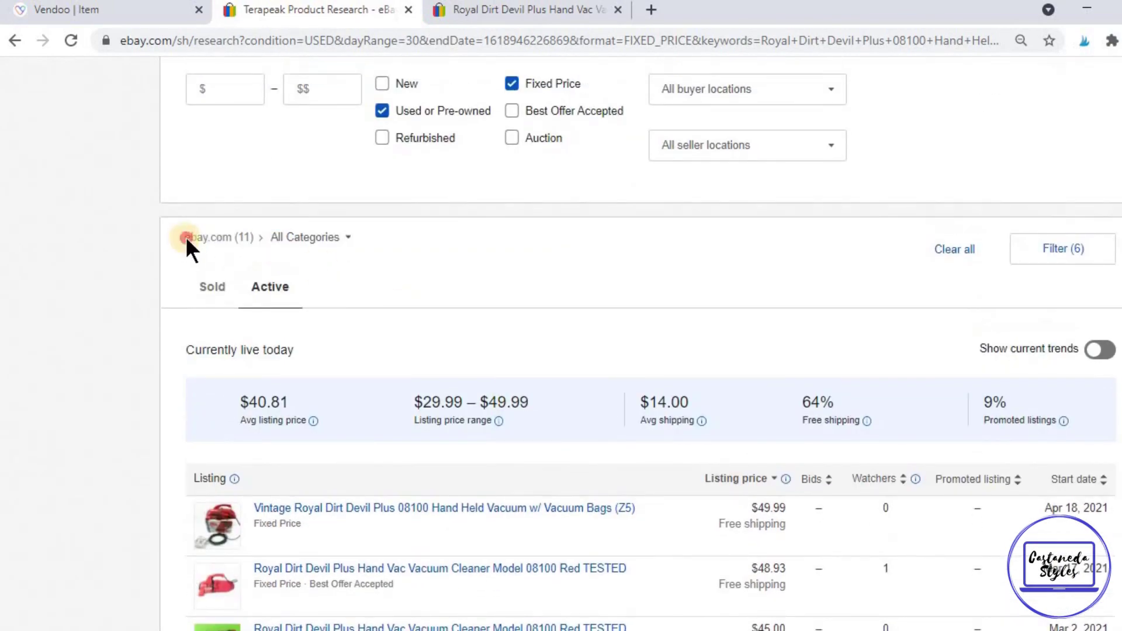
{"action": "left_click", "coordinate": [211, 288]}
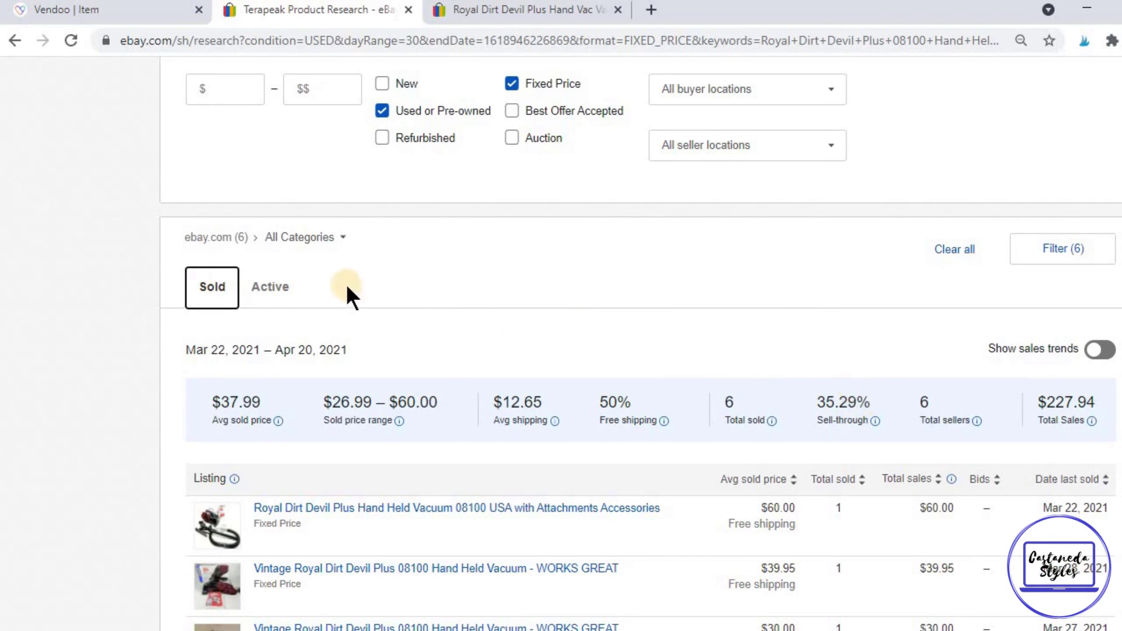
{"action": "left_click", "coordinate": [269, 287]}
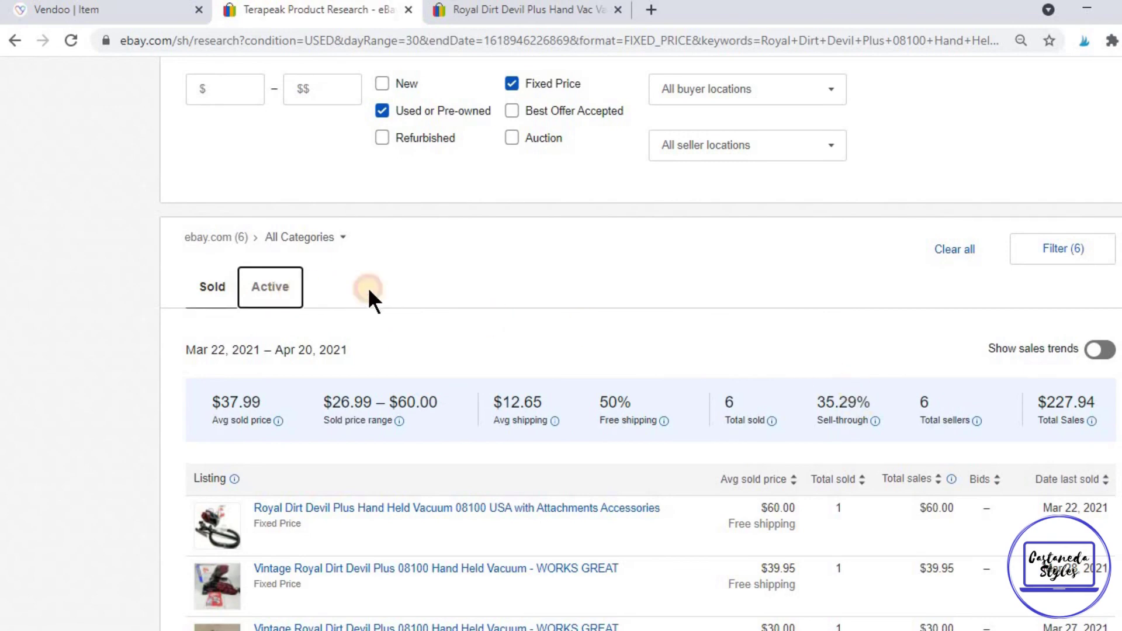
{"action": "scroll", "coordinate": [580, 407], "scroll_direction": "down", "scroll_amount": 5}
{"action": "scroll", "coordinate": [589, 406], "scroll_direction": "up", "scroll_amount": 1}
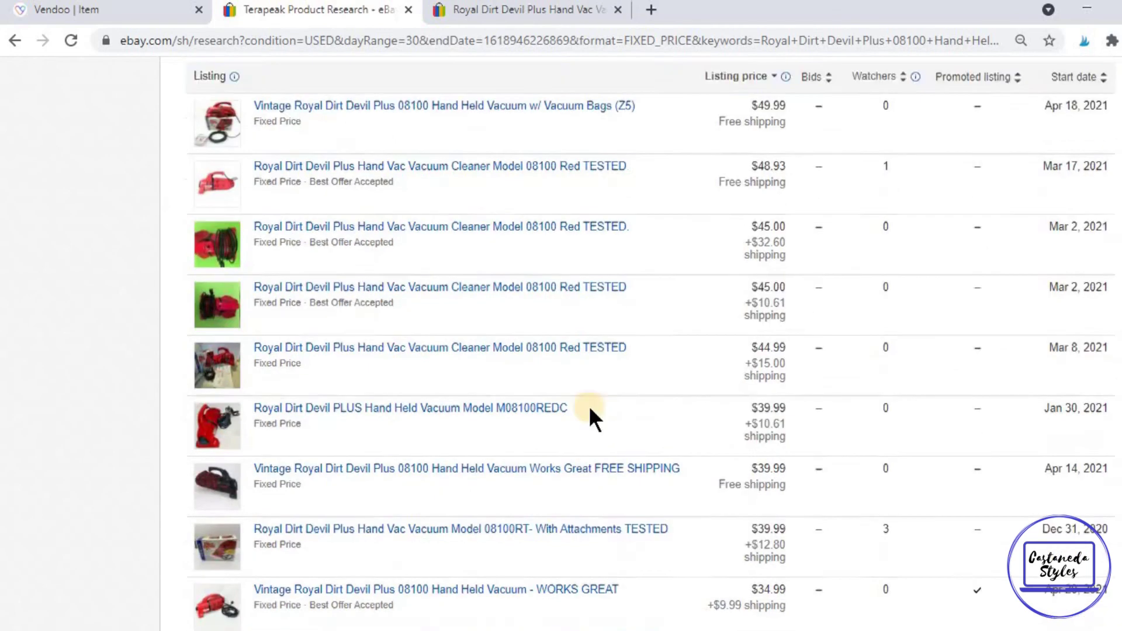
{"action": "scroll", "coordinate": [428, 440], "scroll_direction": "up", "scroll_amount": 2}
{"action": "scroll", "coordinate": [484, 439], "scroll_direction": "down", "scroll_amount": 3}
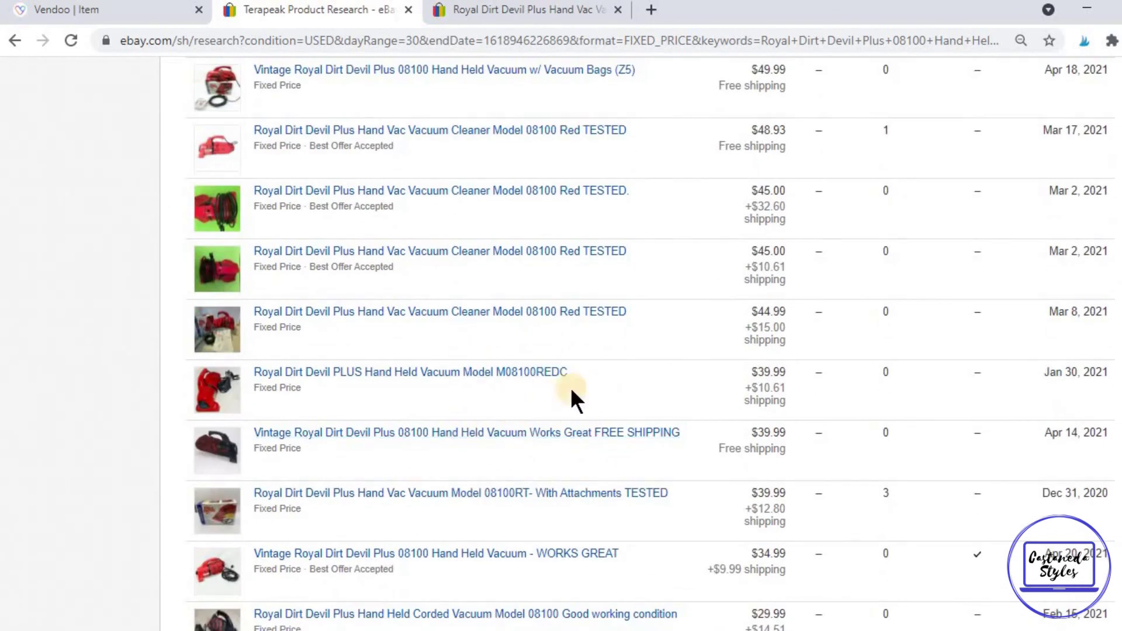